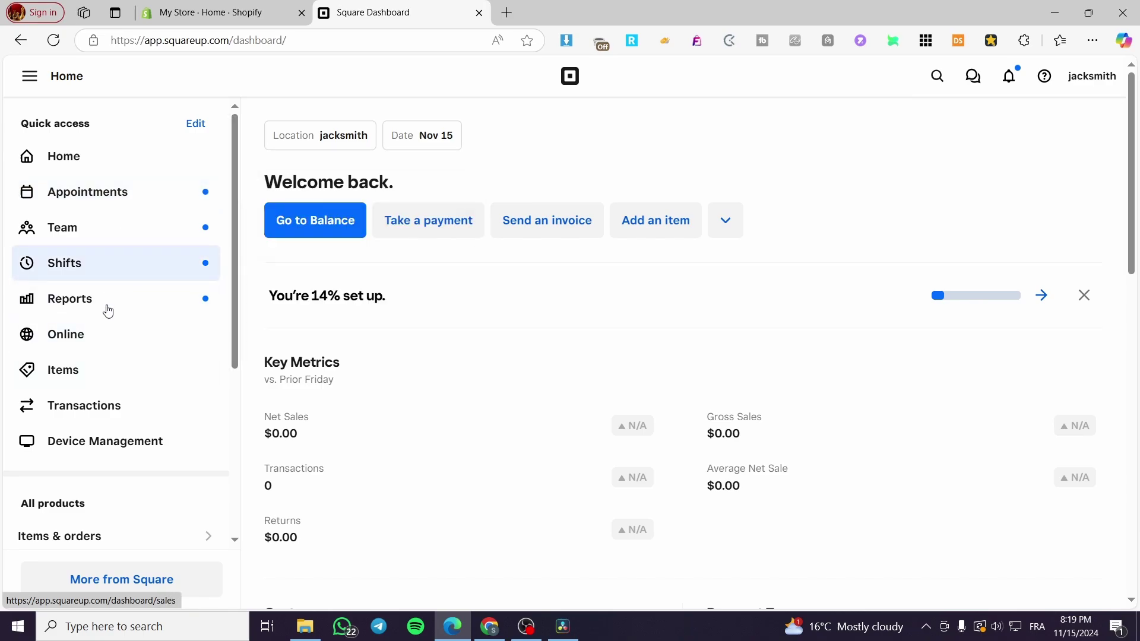
# - Open the Item library under Items & orders in the sidebar to see the five items
pyautogui.scroll(-2, 163, 316)
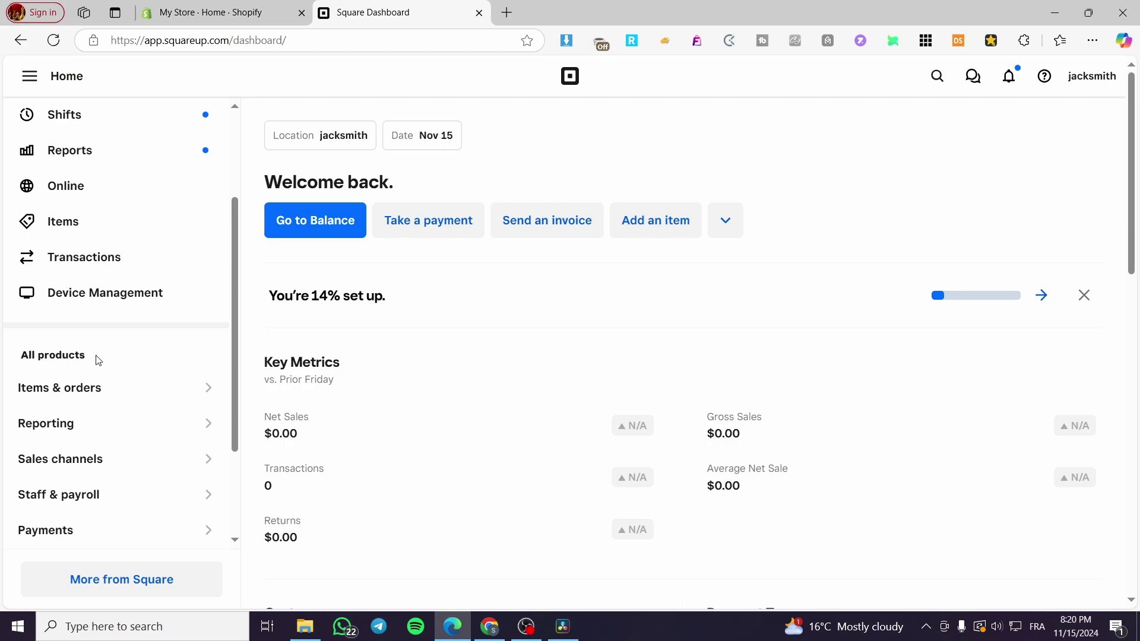
pyautogui.scroll(-2, 105, 372)
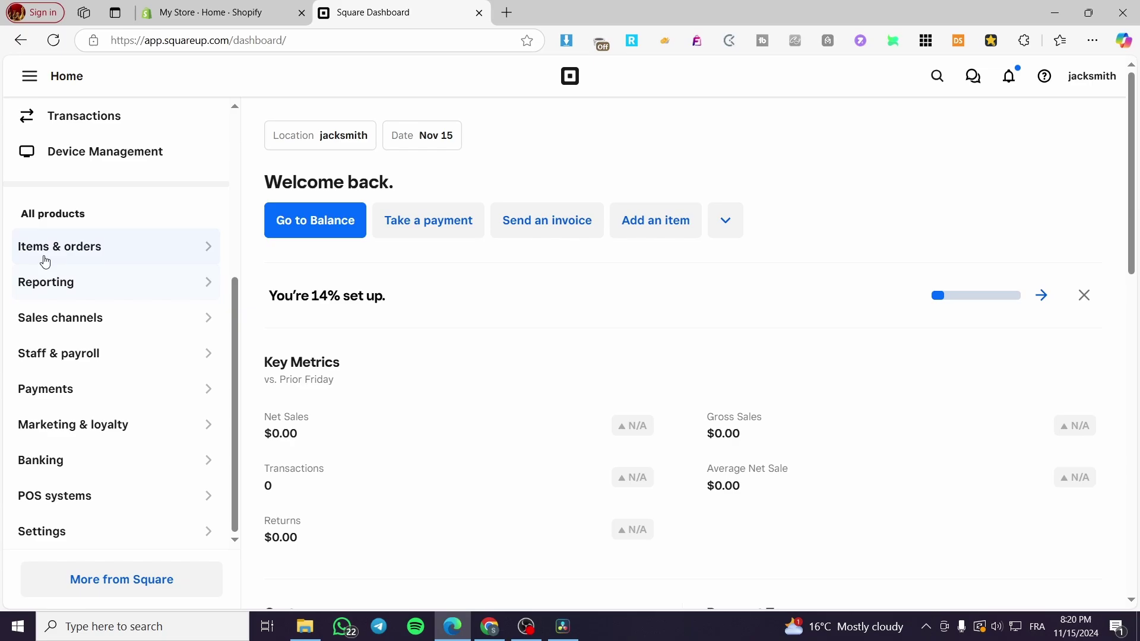
pyautogui.click(76, 253)
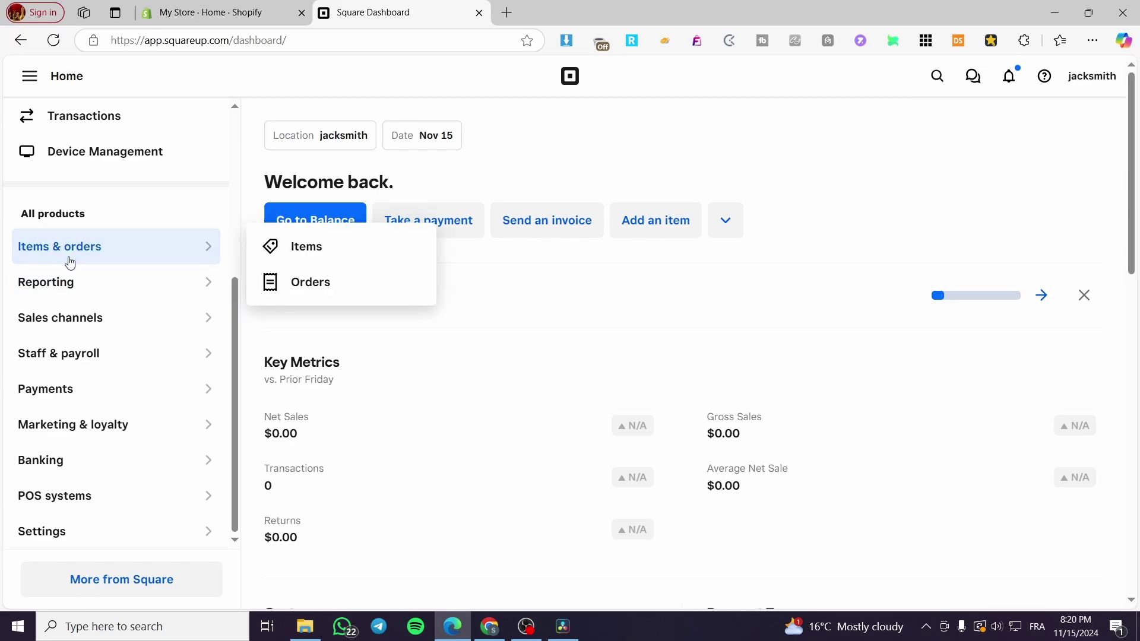
pyautogui.click(311, 255)
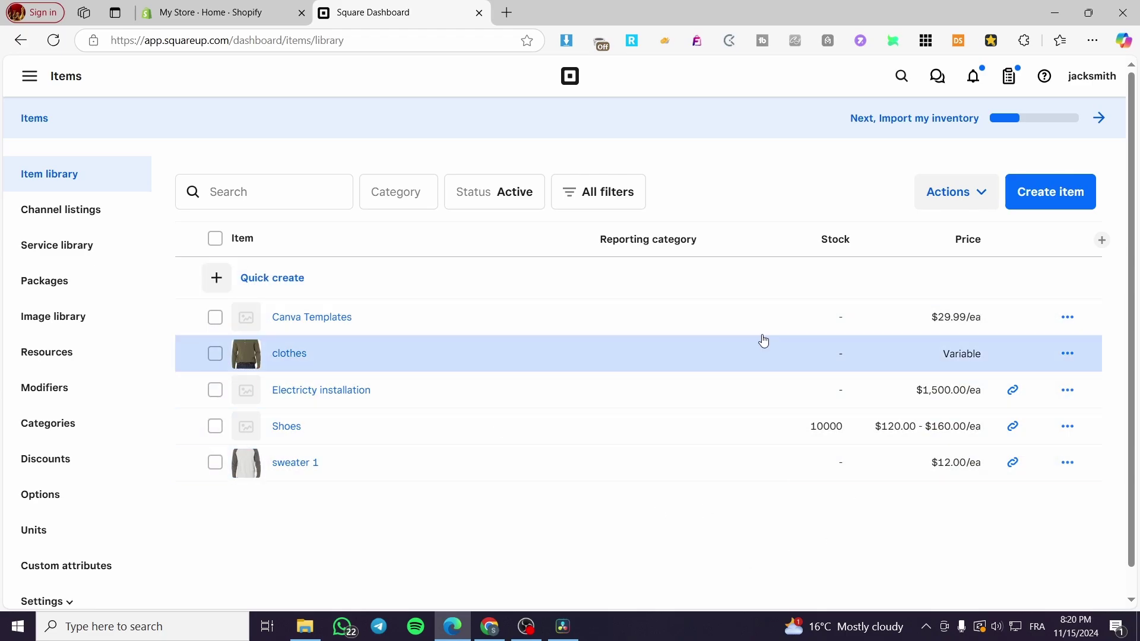
pyautogui.click(1043, 201)
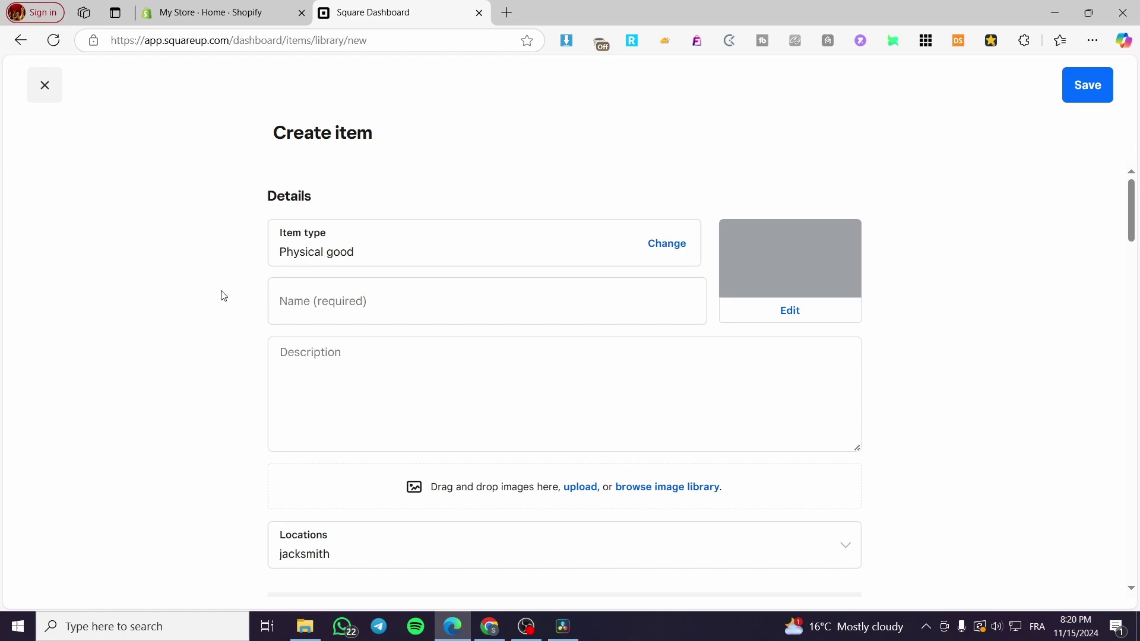
pyautogui.scroll(-3, 338, 333)
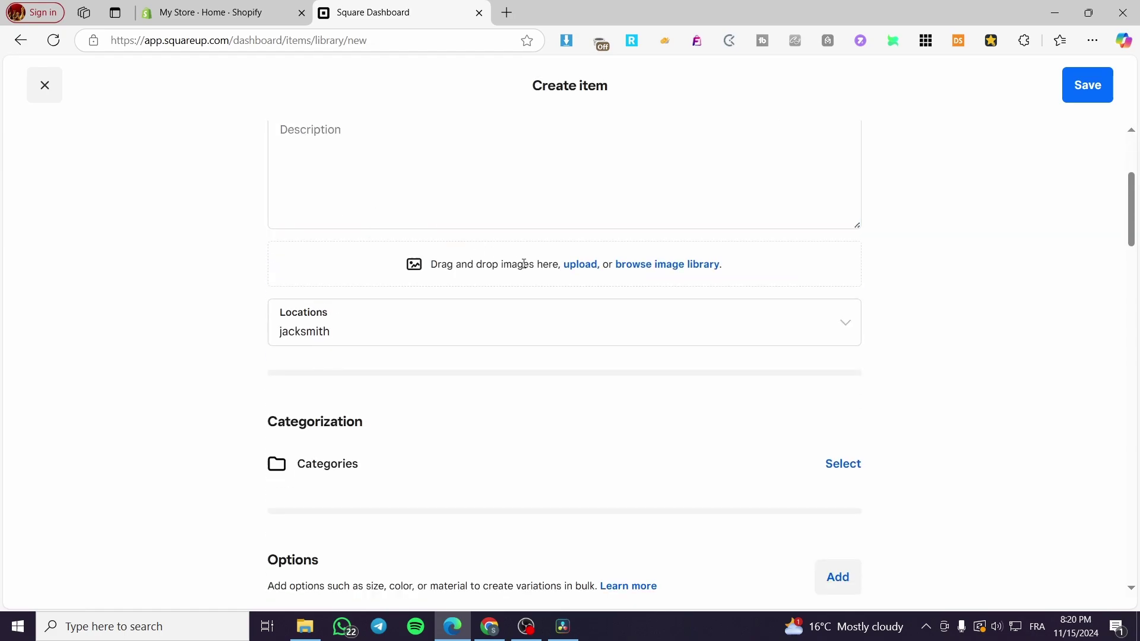
pyautogui.scroll(-2, 471, 356)
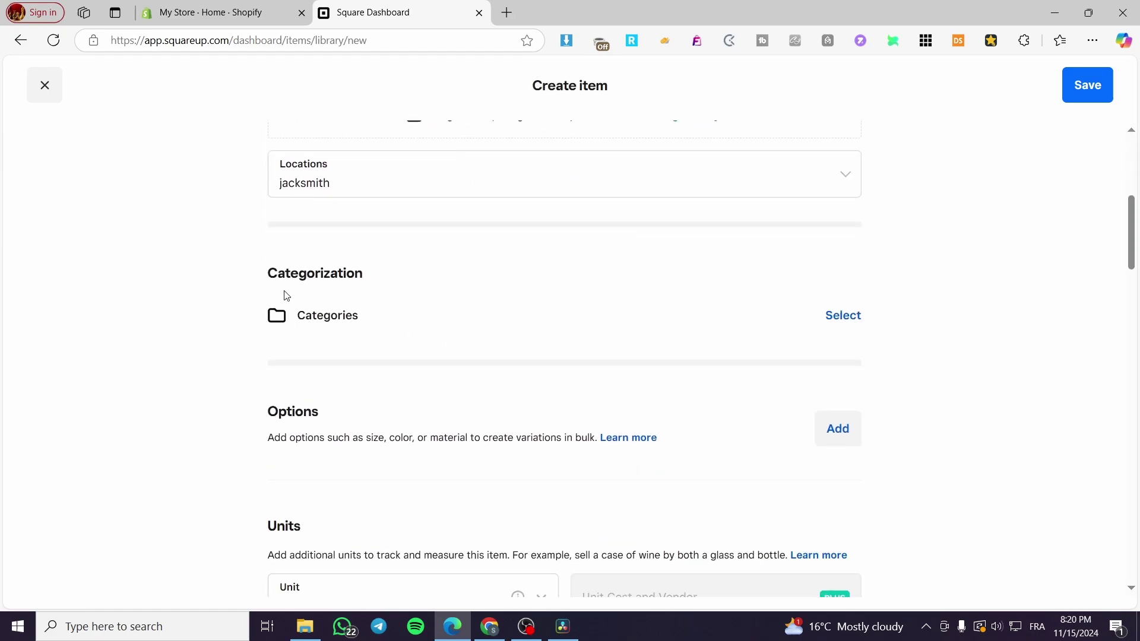
pyautogui.scroll(-8, 488, 343)
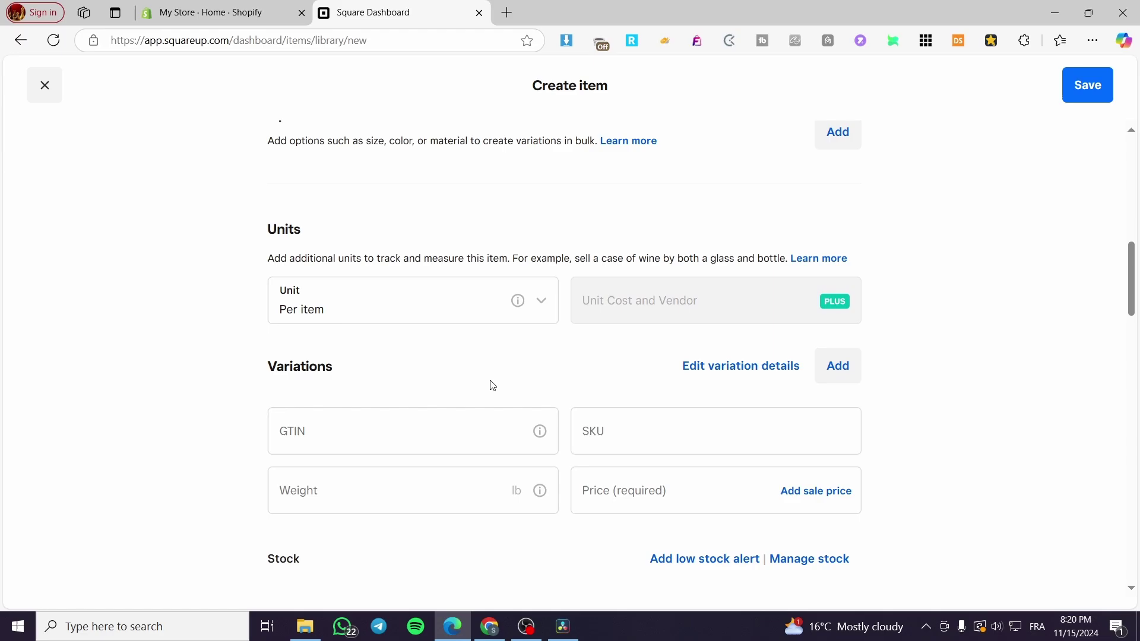
pyautogui.scroll(1, 394, 347)
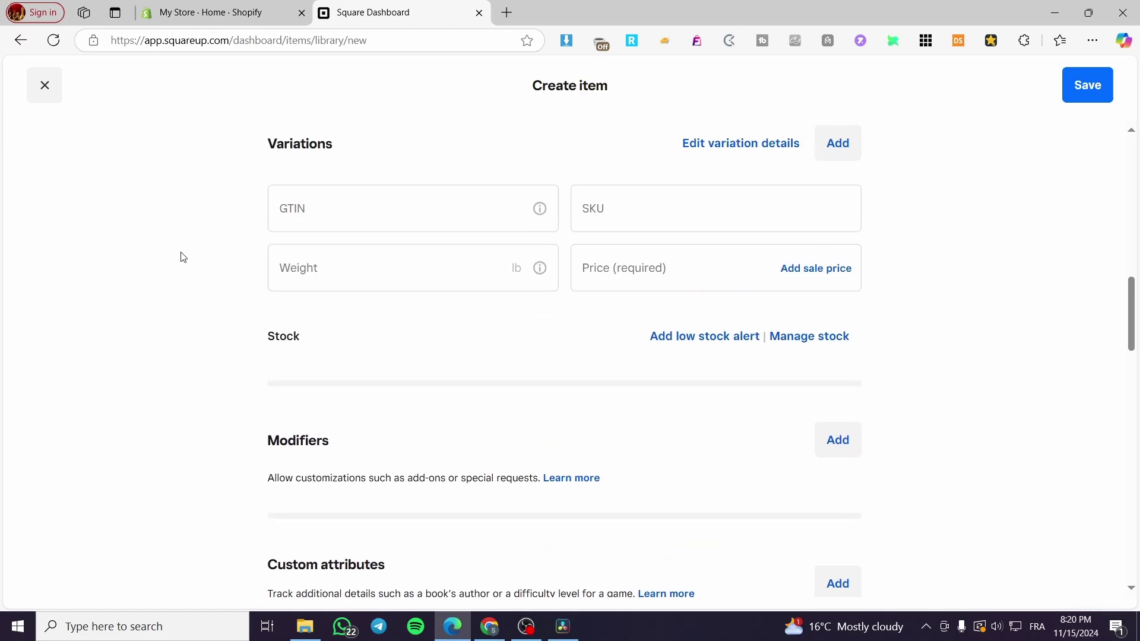
pyautogui.scroll(-4, 487, 380)
pyautogui.scroll(6, 214, 250)
pyautogui.click(44, 86)
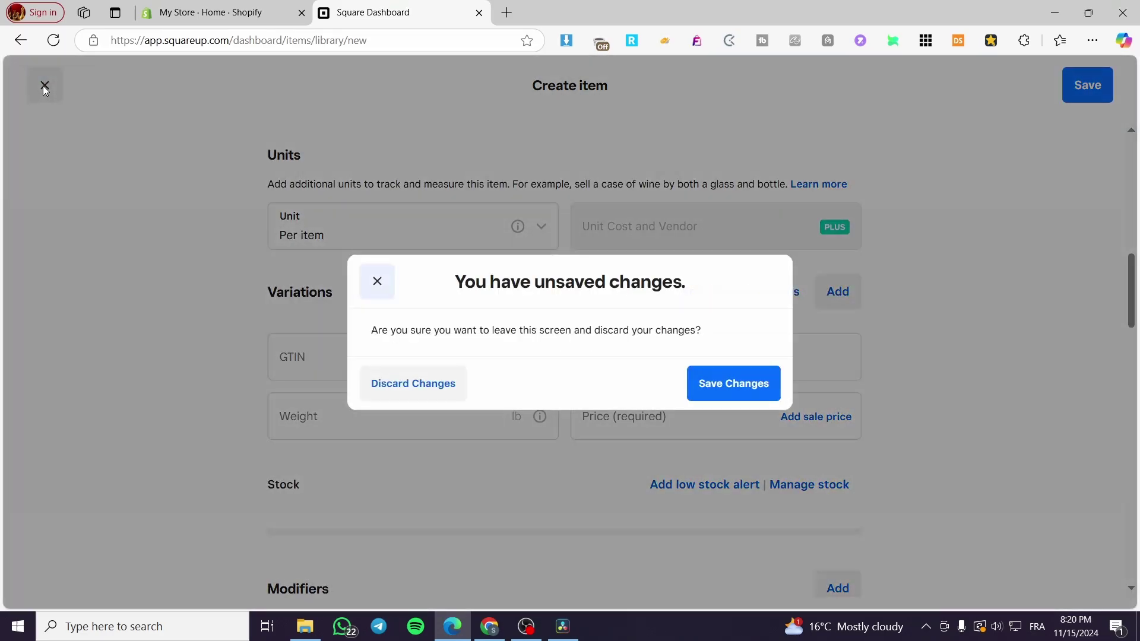
pyautogui.click(420, 383)
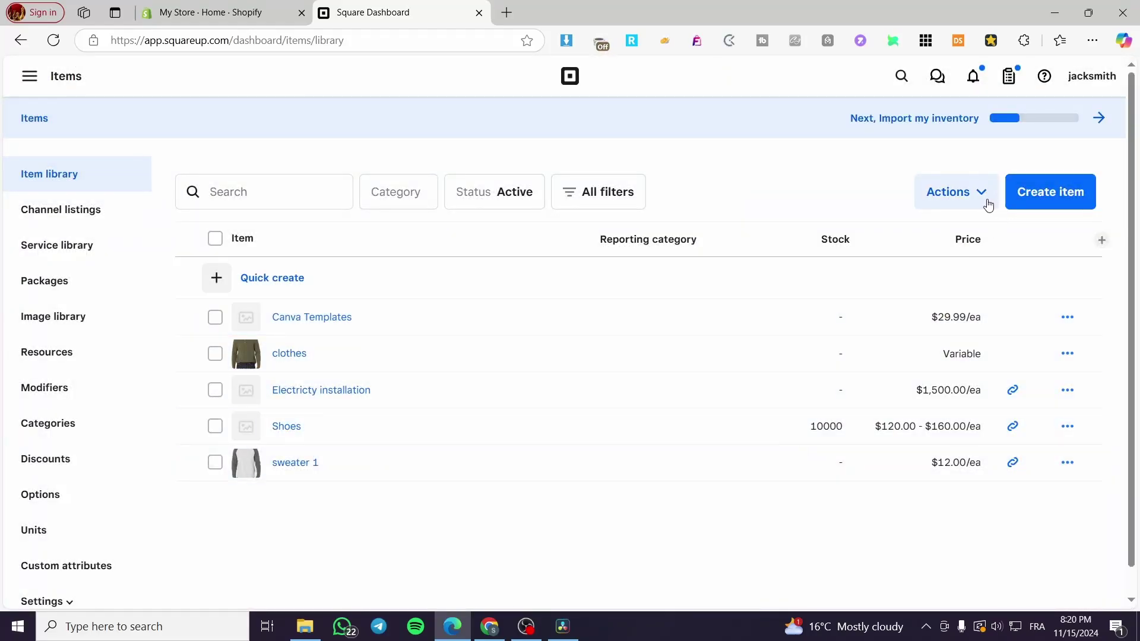
# - Open the Actions dropdown on the Item library page
pyautogui.click(987, 204)
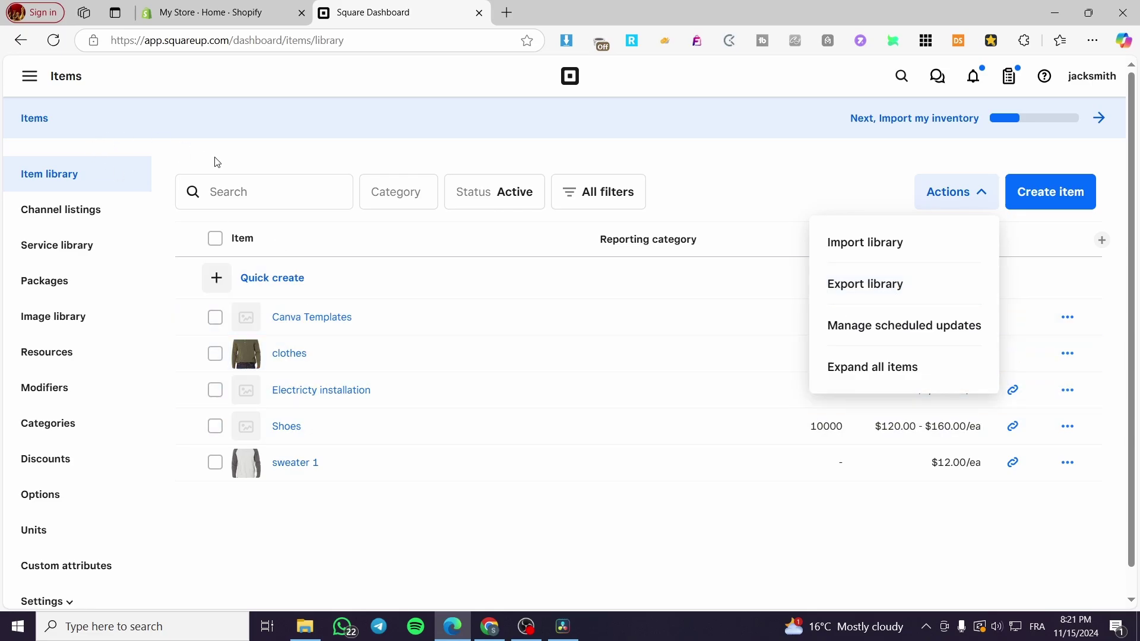
# - Export all library items as a CSV catalog file
pyautogui.click(866, 285)
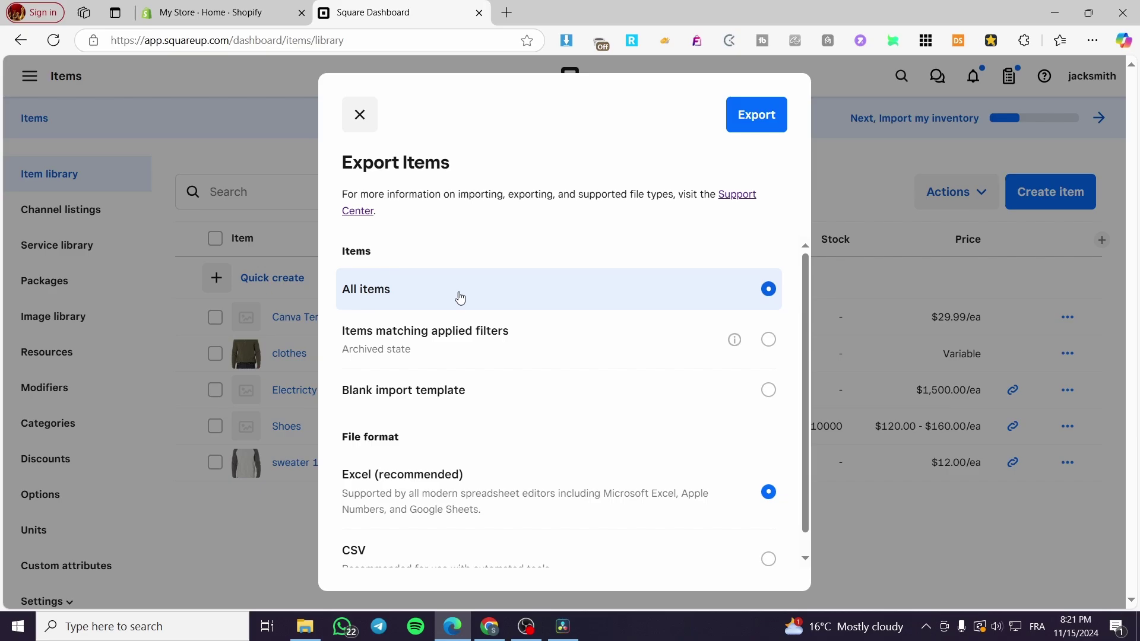
pyautogui.scroll(-1, 461, 299)
pyautogui.scroll(-1, 462, 303)
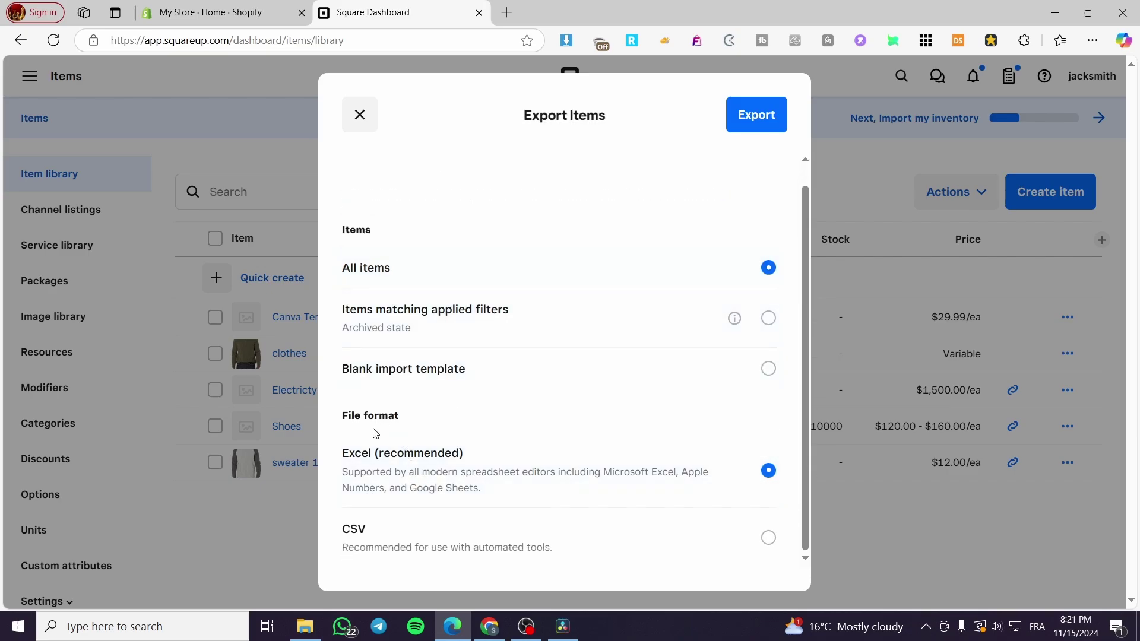
pyautogui.click(726, 556)
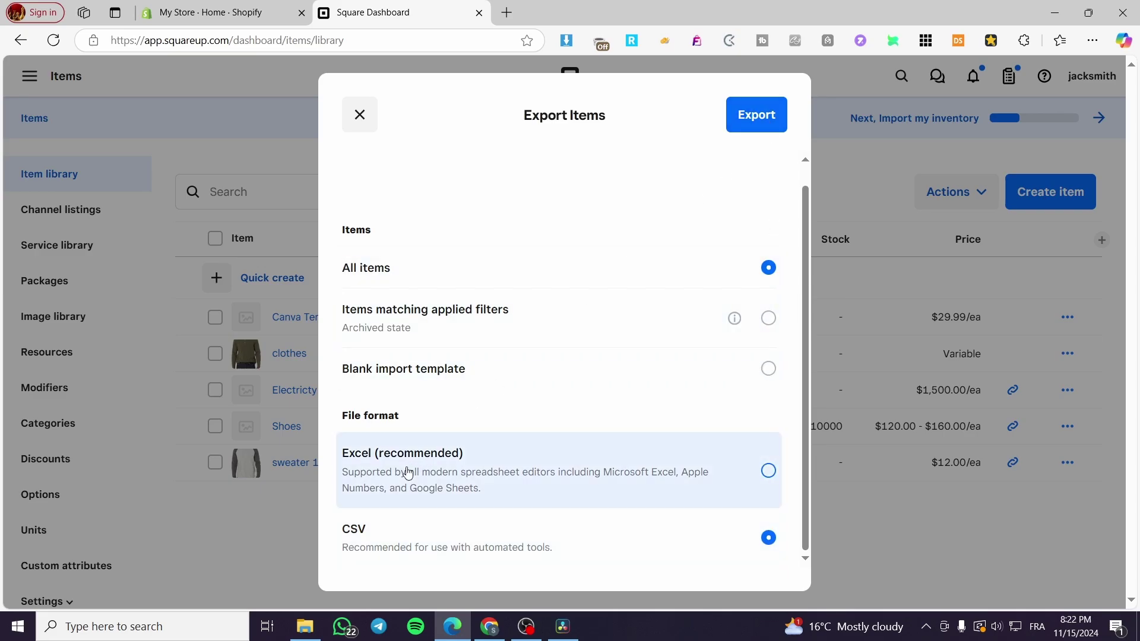
pyautogui.click(775, 120)
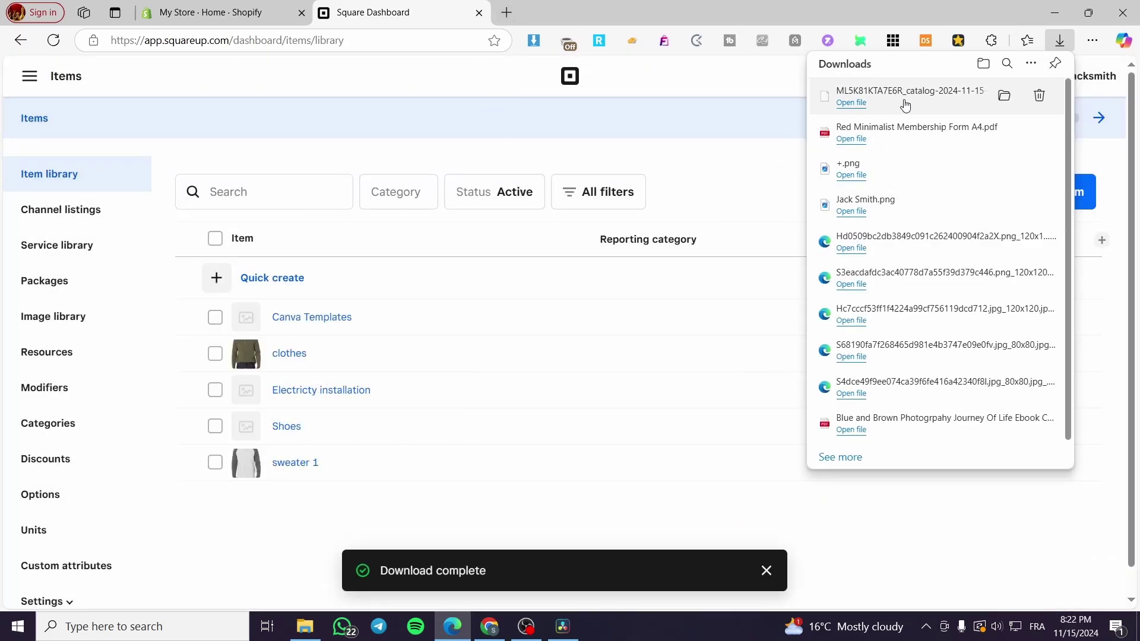
# - In a new tab, search Google for 'spreadsheet google' and start a blank Google Sheets spreadsheet
pyautogui.click(502, 8)
pyautogui.write('googl')
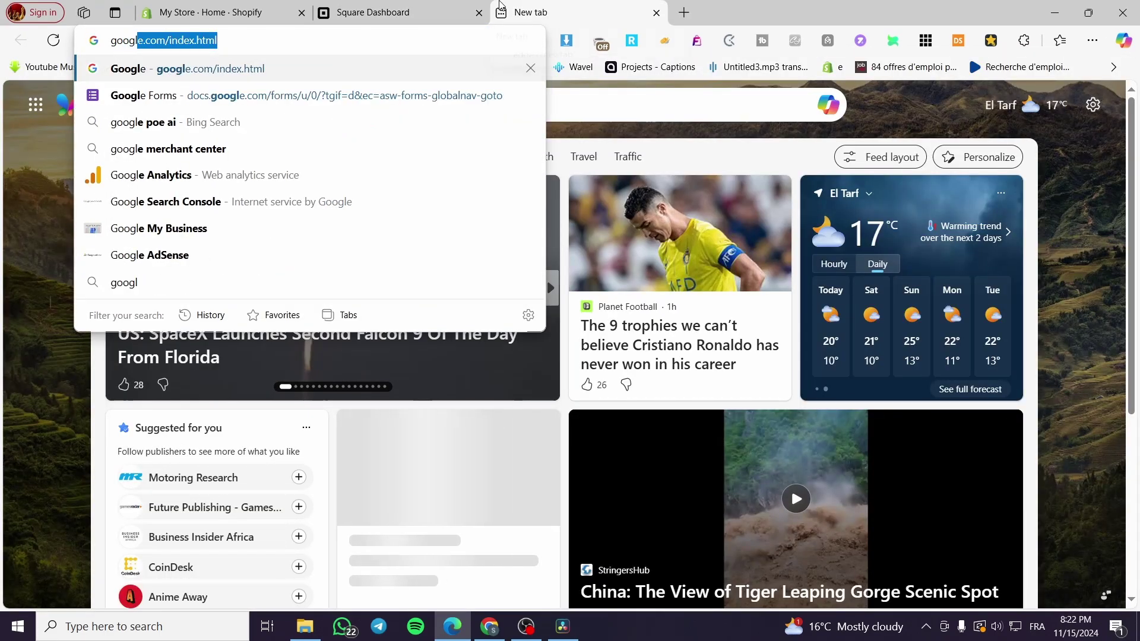
pyautogui.press('Return')
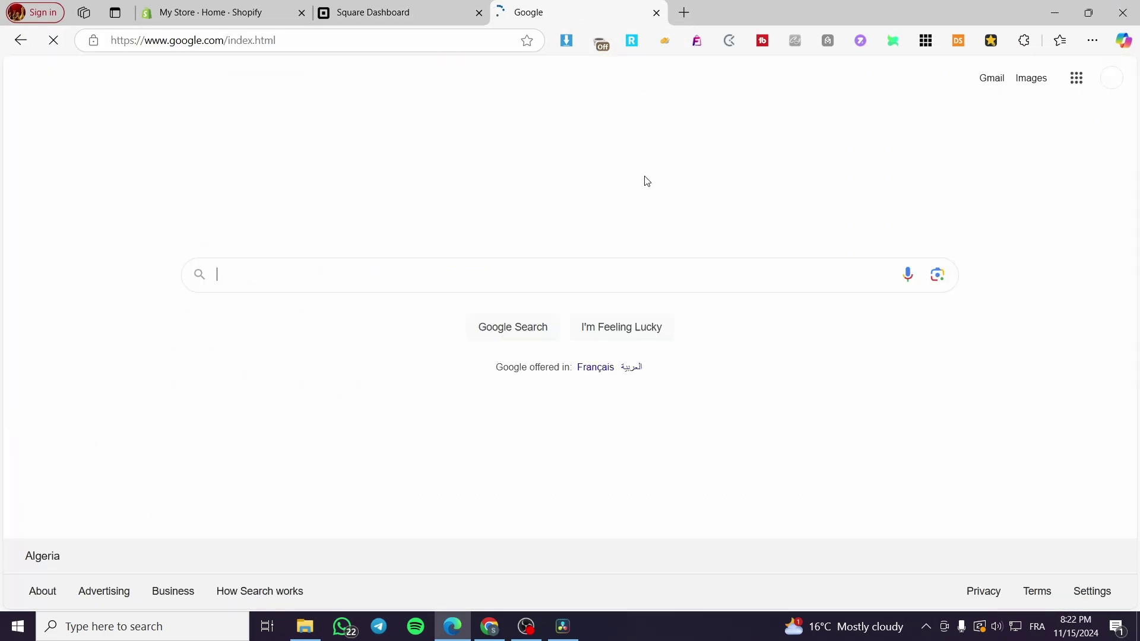
pyautogui.write('sp')
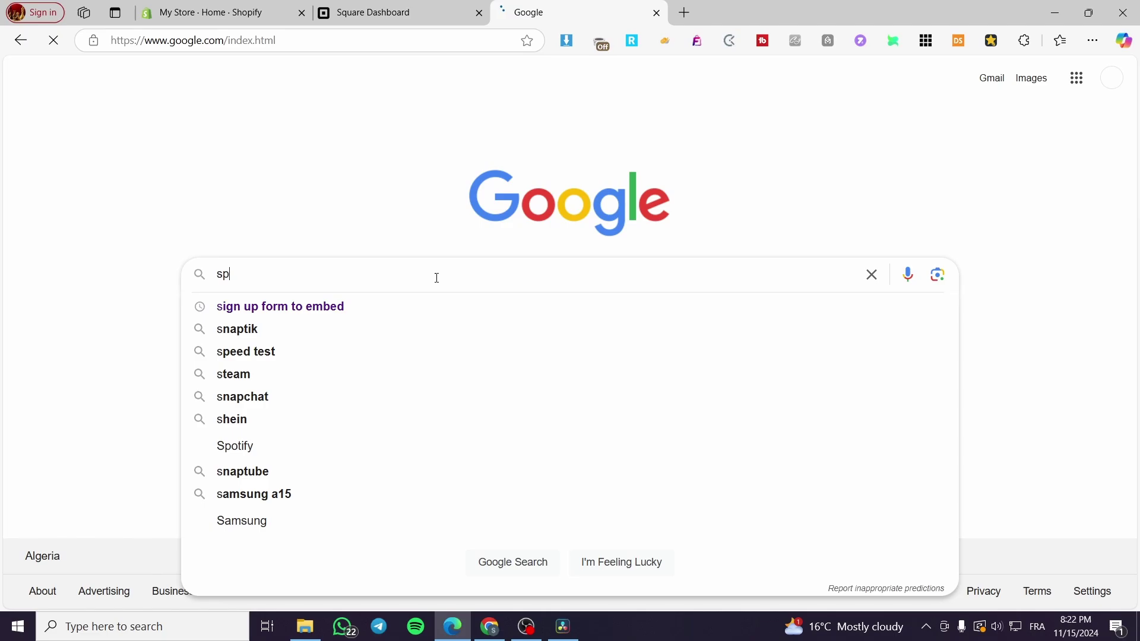
pyautogui.write('read')
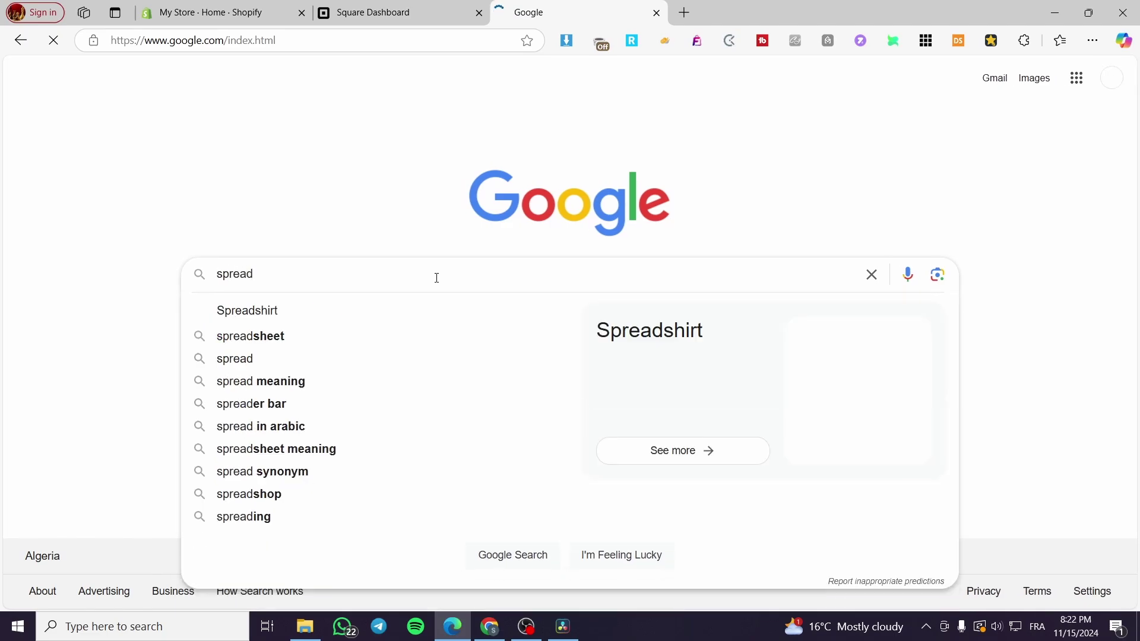
pyautogui.write('sheet')
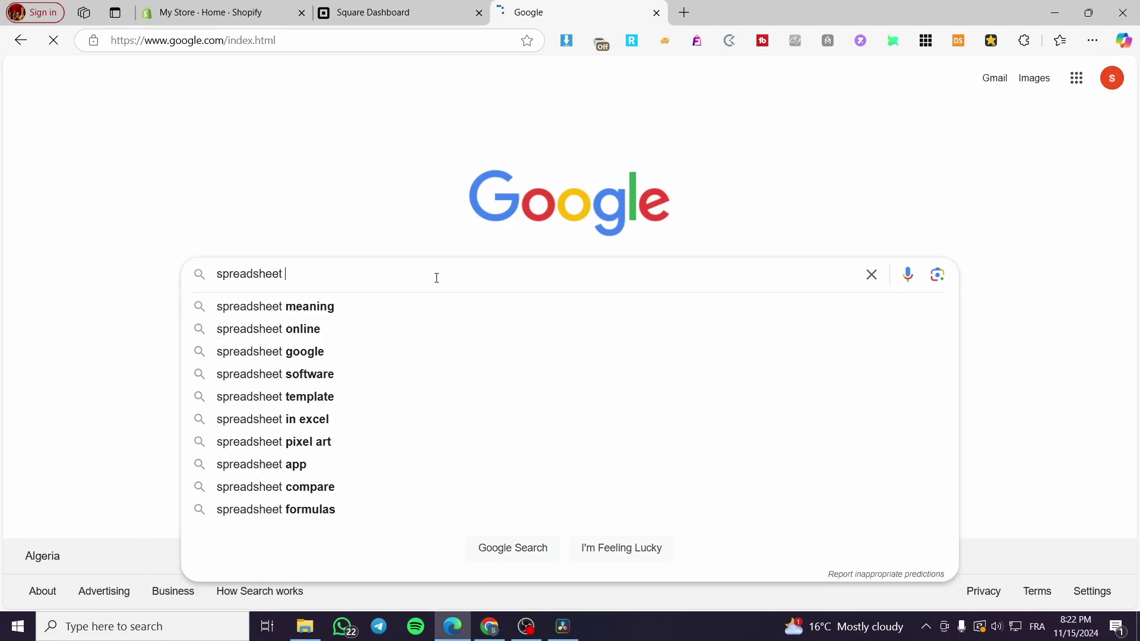
pyautogui.press('Down')
pyautogui.press('Down')
pyautogui.press('Down')
pyautogui.press('Return')
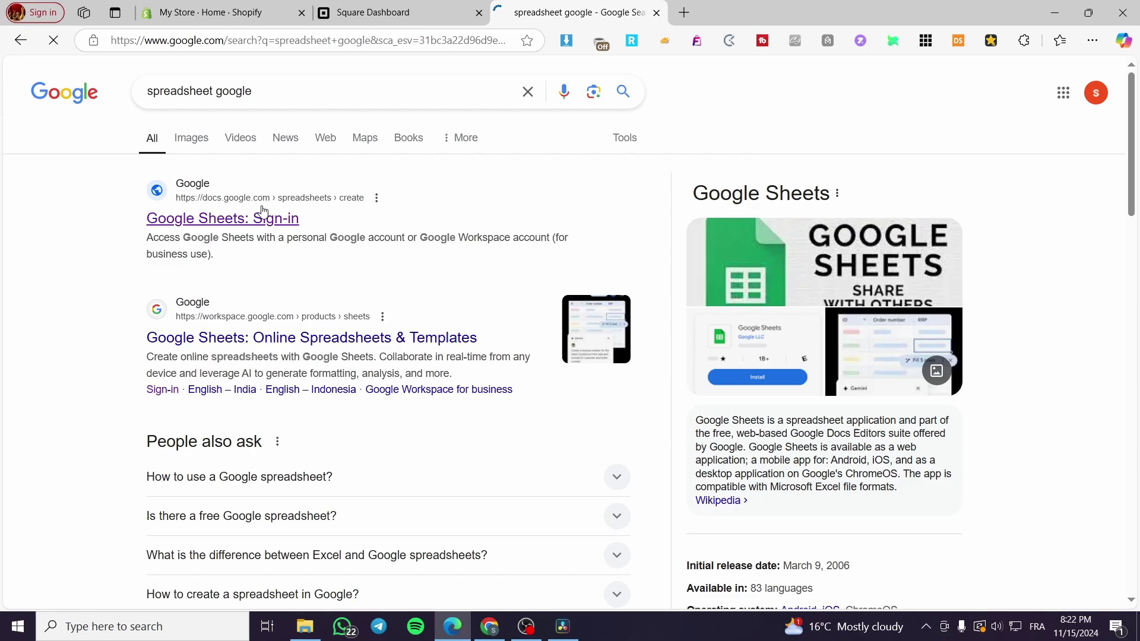
pyautogui.click(263, 209)
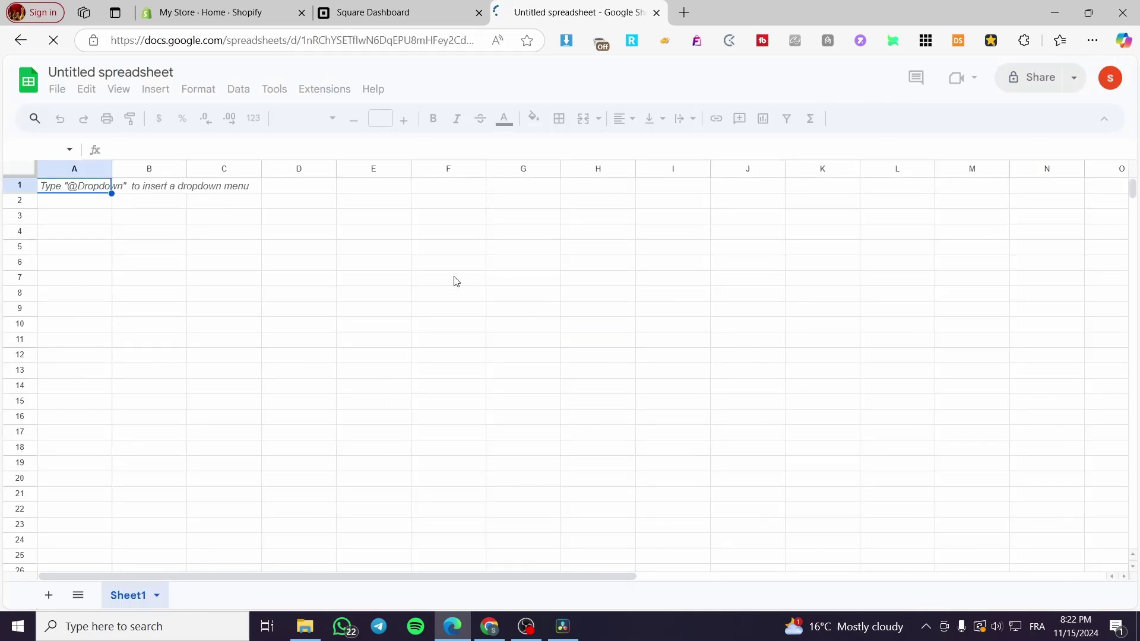
# - Upload the downloaded catalog CSV from Downloads into Google Sheets through File > Open
pyautogui.click(57, 90)
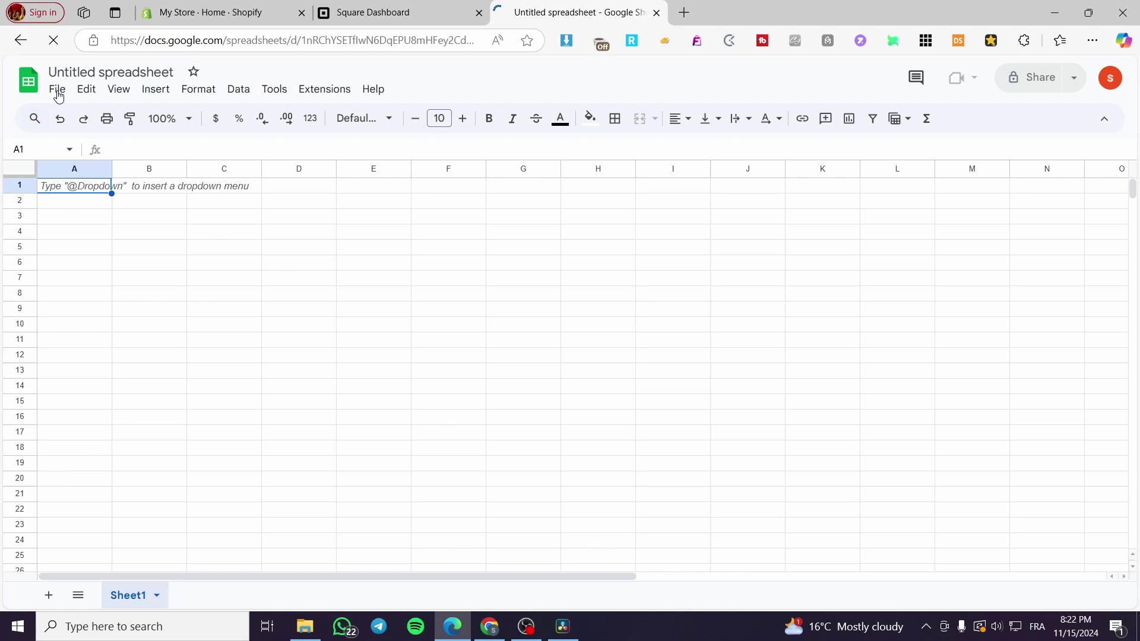
pyautogui.click(57, 92)
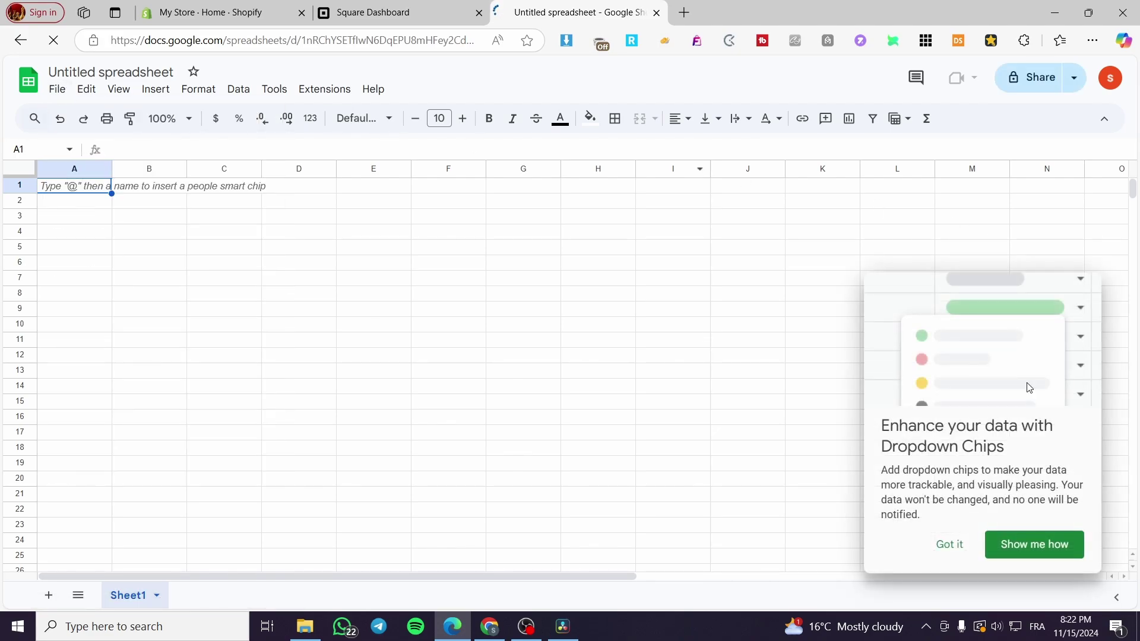
pyautogui.click(955, 555)
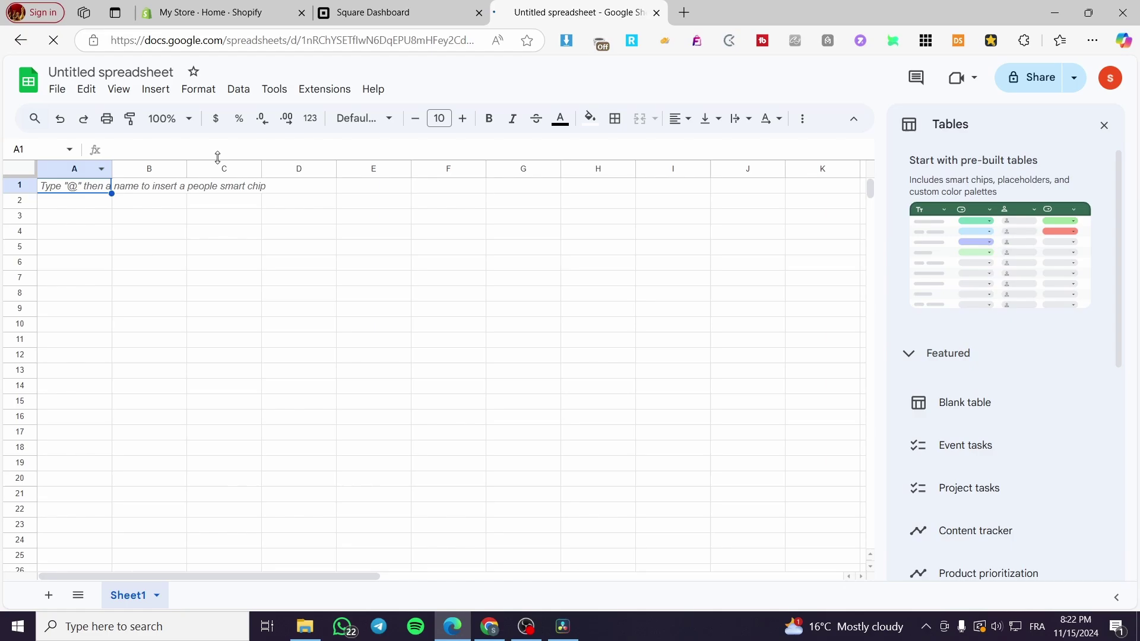
pyautogui.click(58, 89)
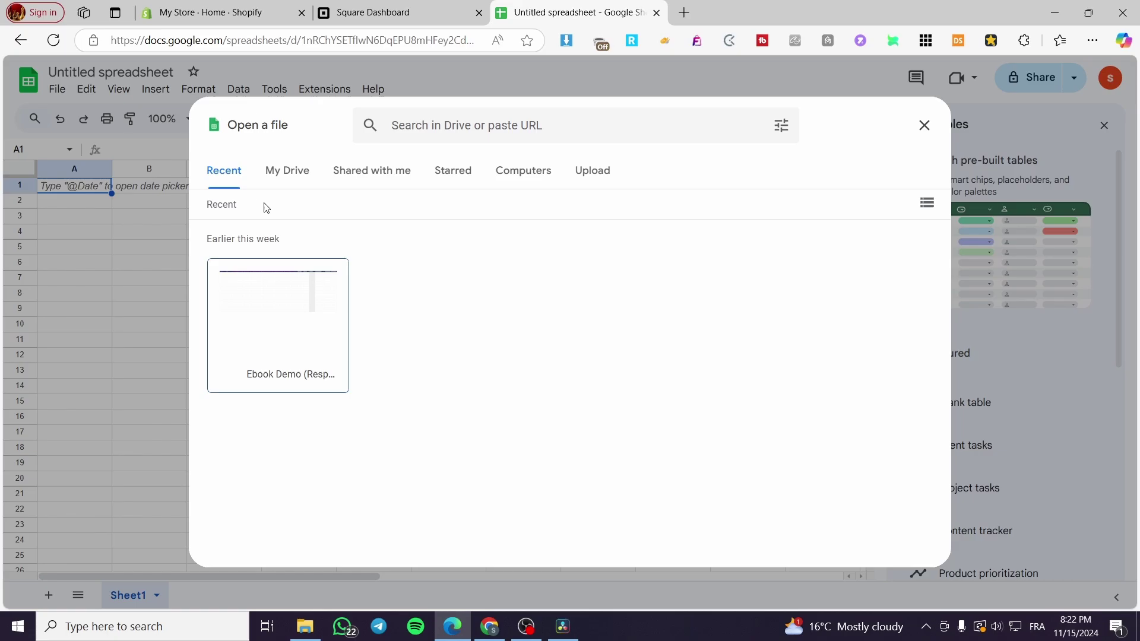
pyautogui.click(587, 179)
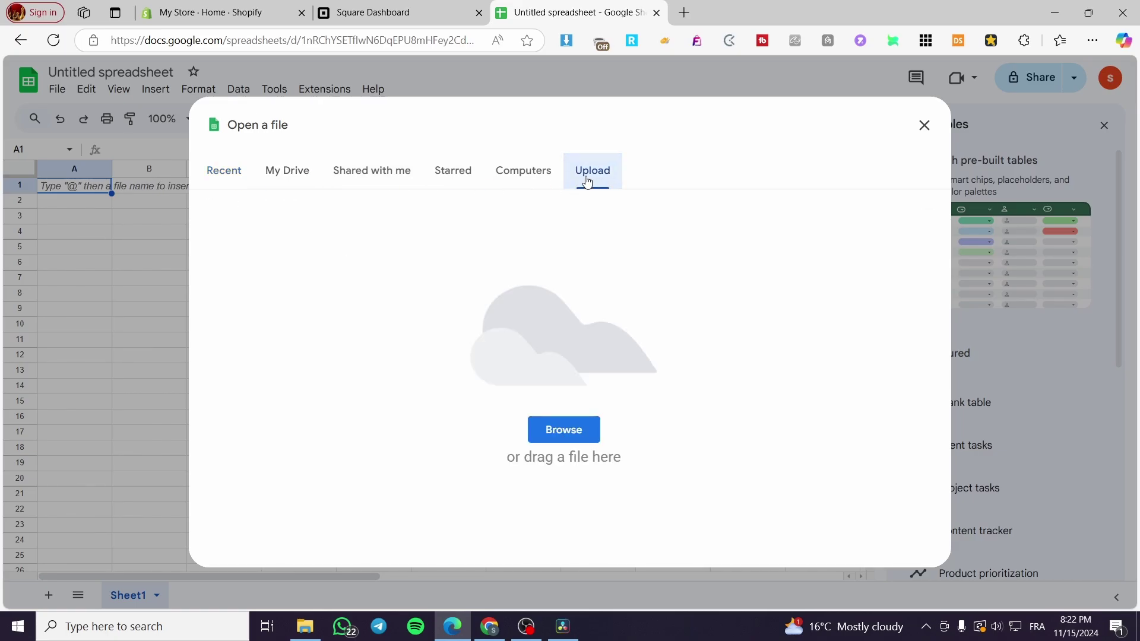
pyautogui.click(1102, 40)
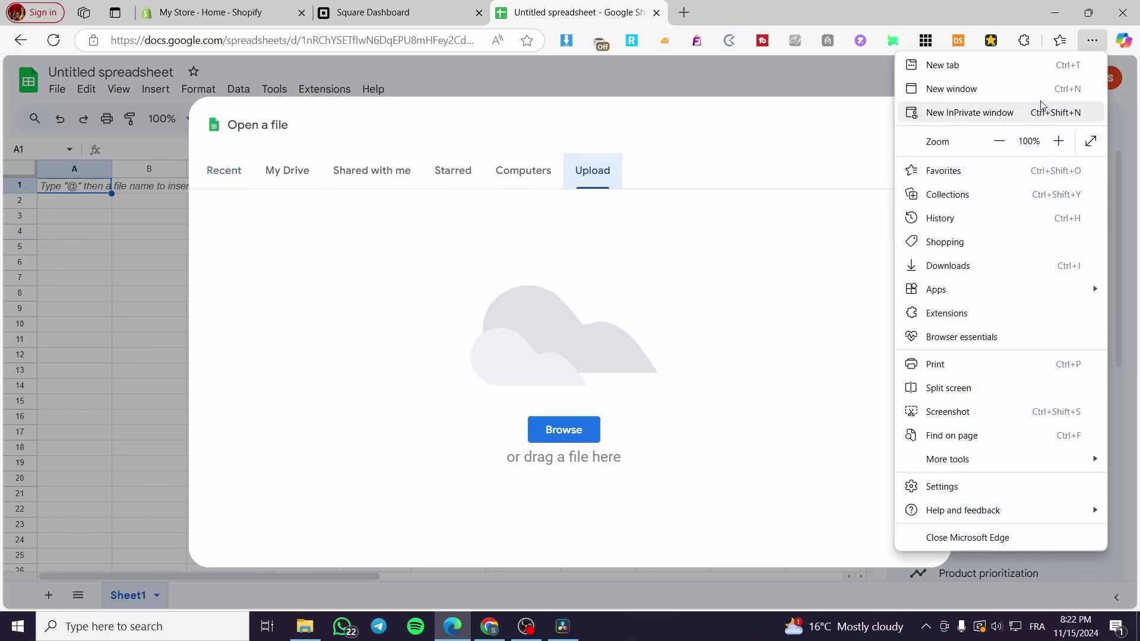
pyautogui.click(950, 264)
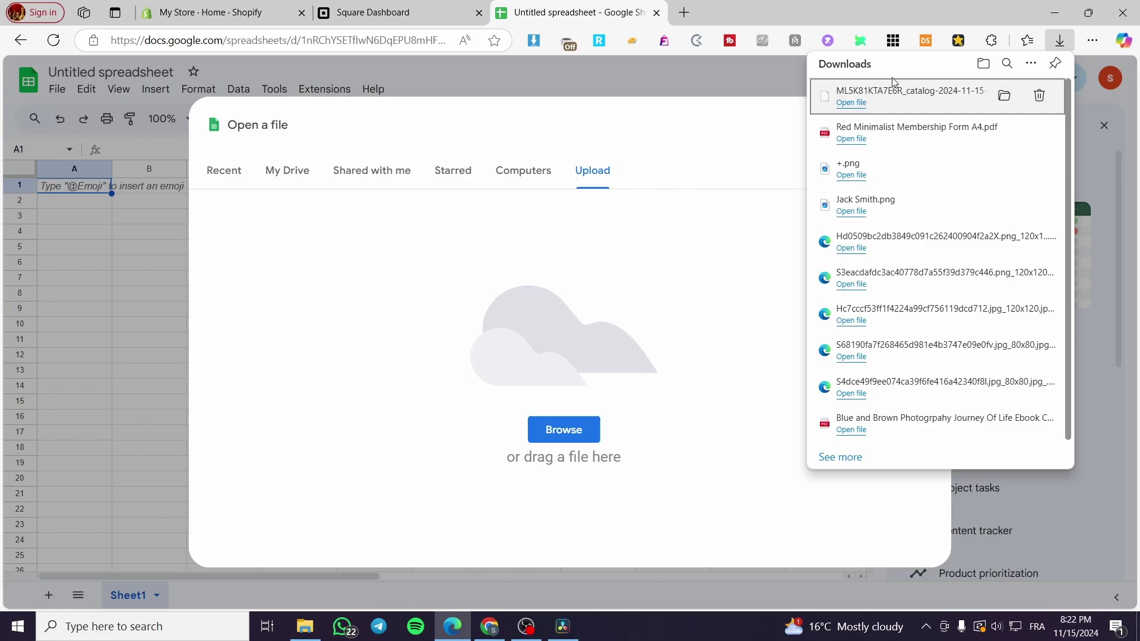
pyautogui.moveTo(881, 92); pyautogui.dragTo(605, 392)
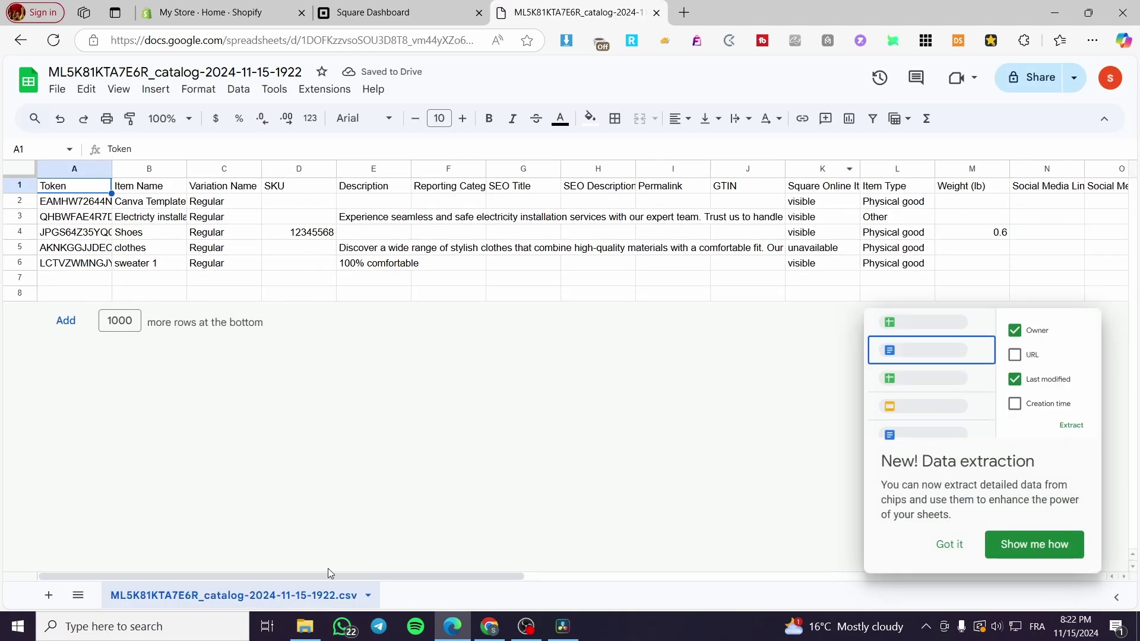
pyautogui.click(956, 544)
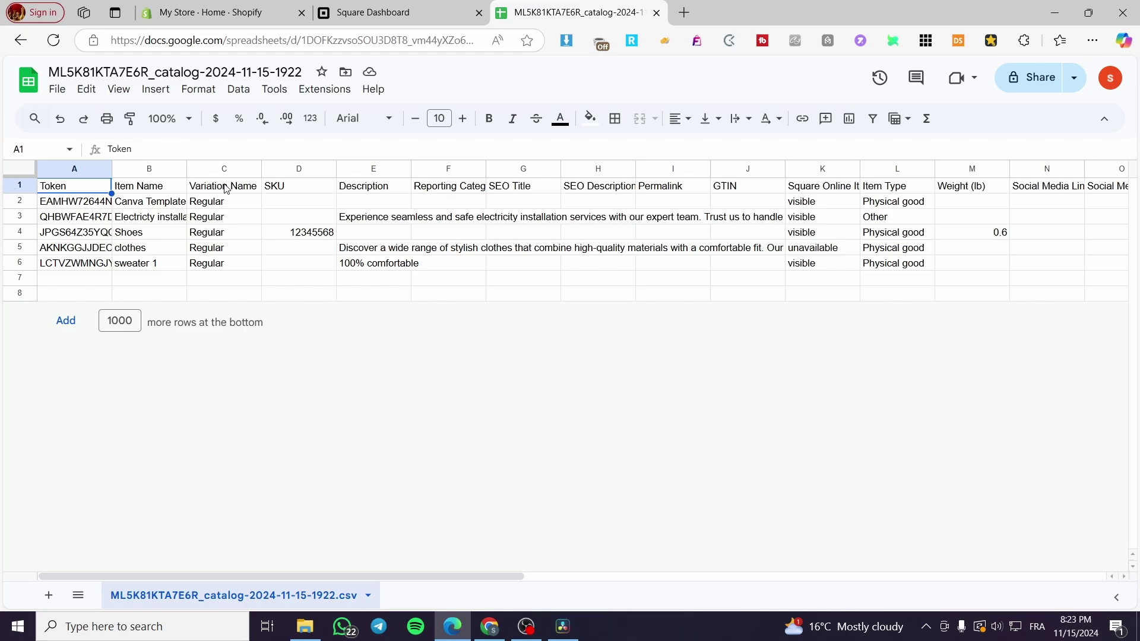
pyautogui.click(67, 205)
pyautogui.click(129, 191)
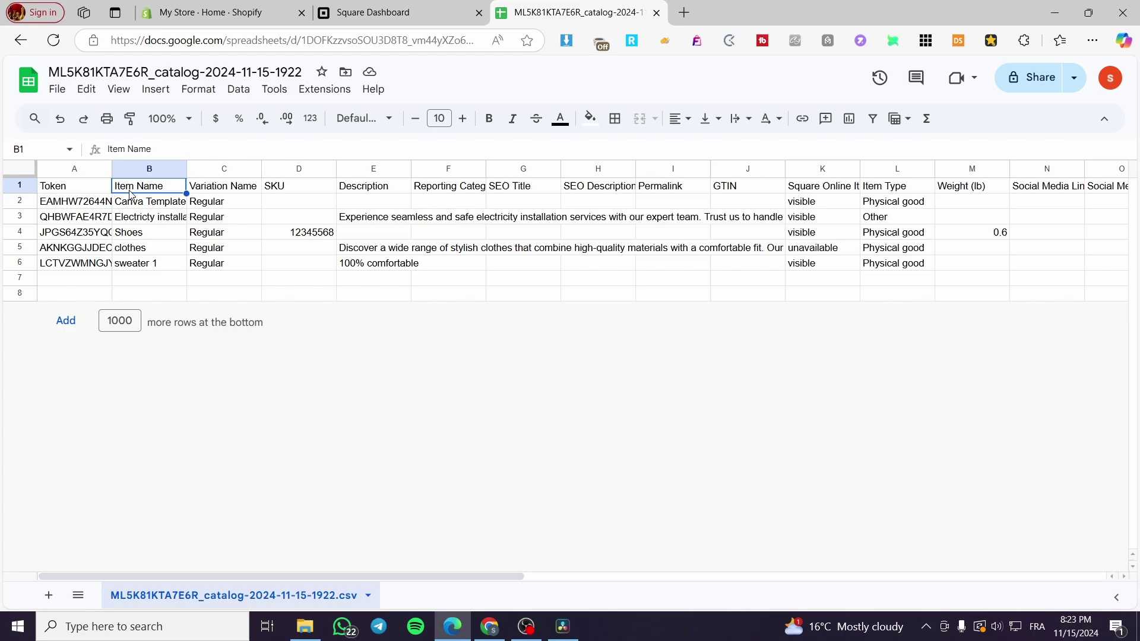
pyautogui.click(222, 188)
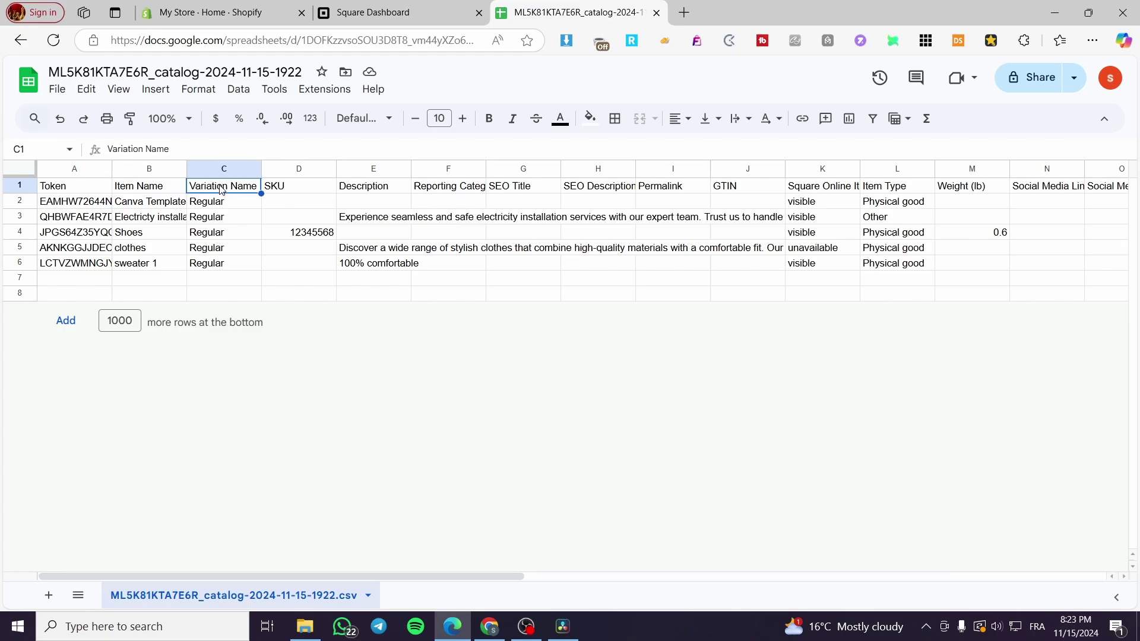
pyautogui.click(283, 189)
pyautogui.click(384, 191)
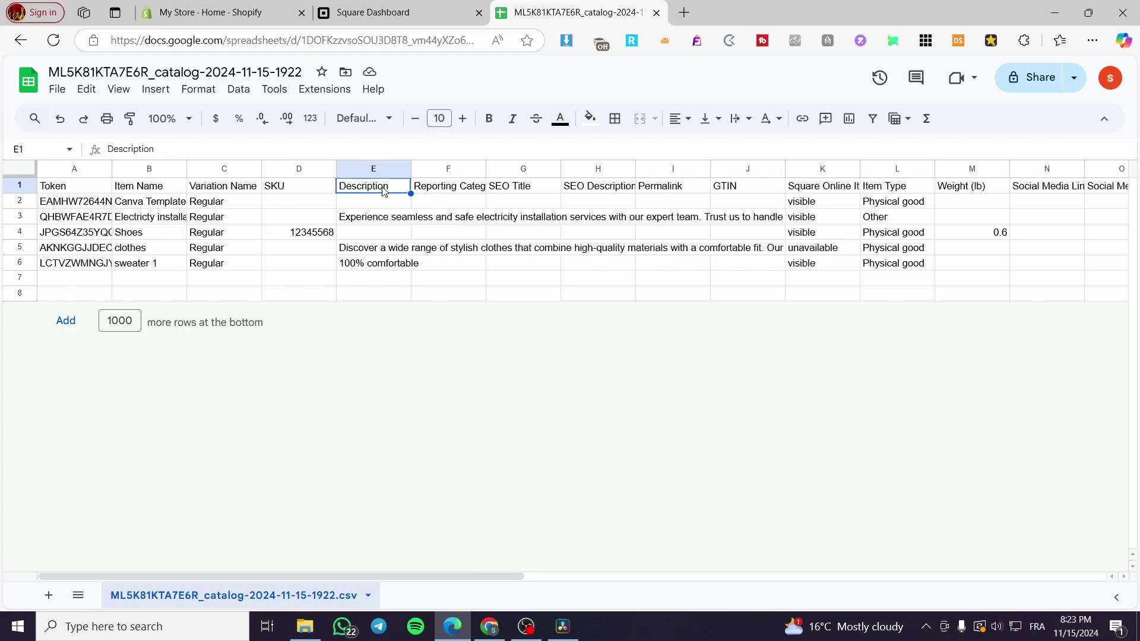
pyautogui.click(439, 191)
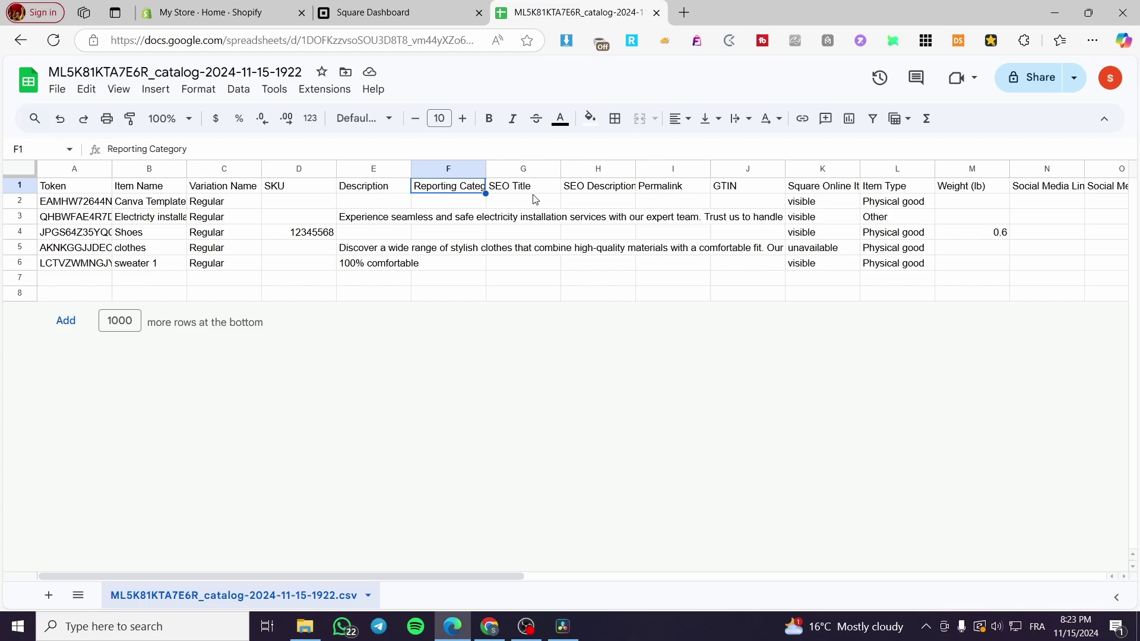
pyautogui.click(526, 191)
pyautogui.click(586, 193)
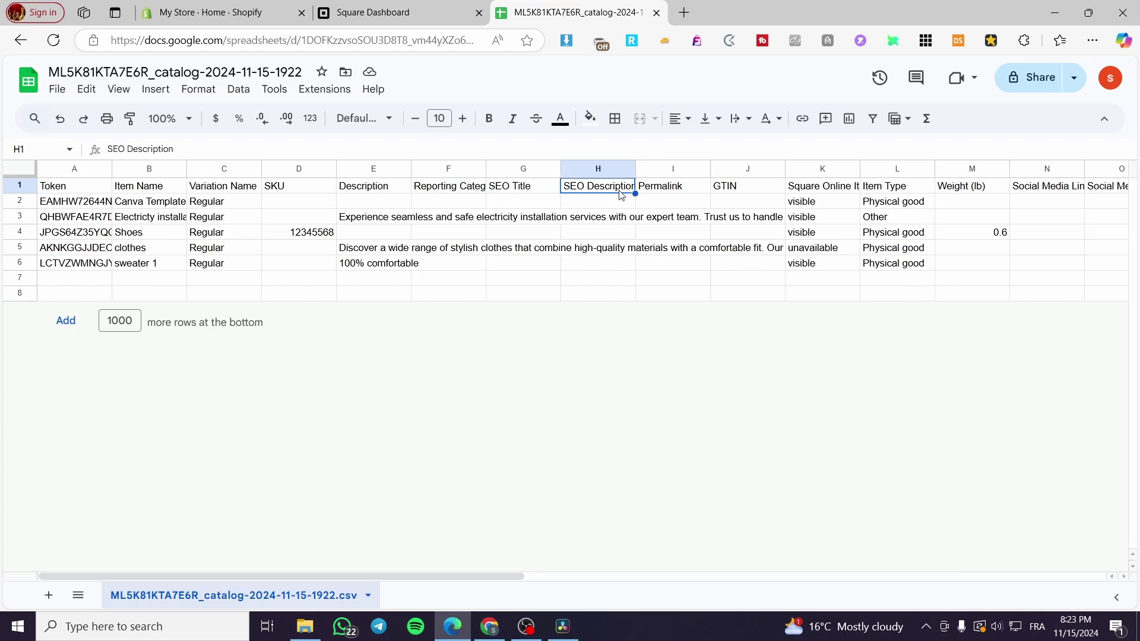
pyautogui.click(674, 193)
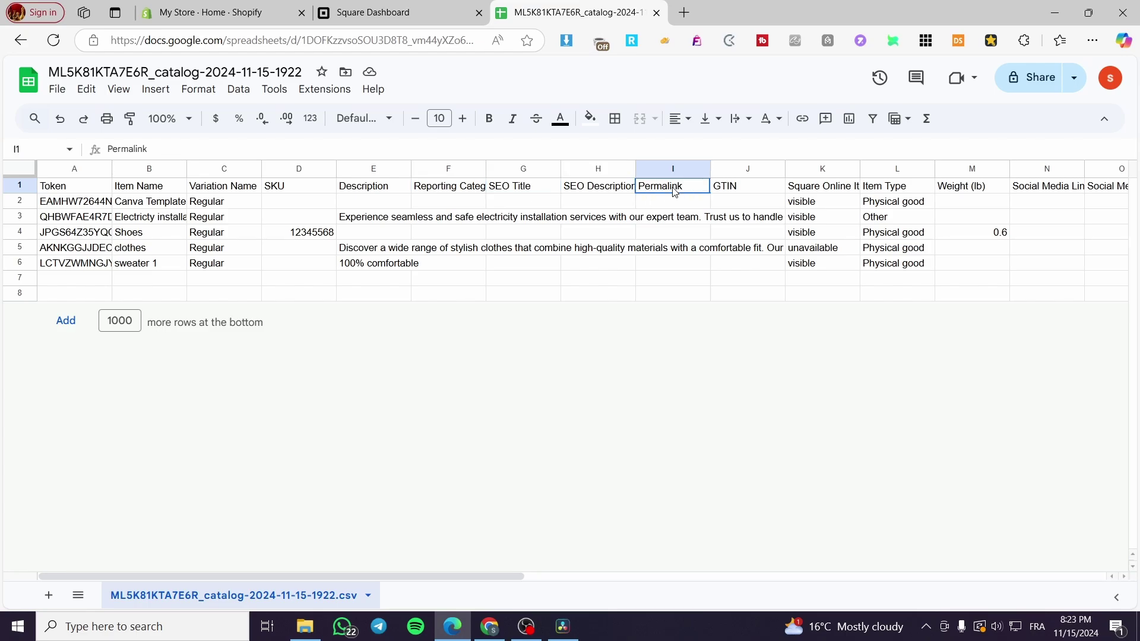
pyautogui.click(735, 190)
pyautogui.moveTo(447, 573); pyautogui.dragTo(741, 601)
pyautogui.click(158, 189)
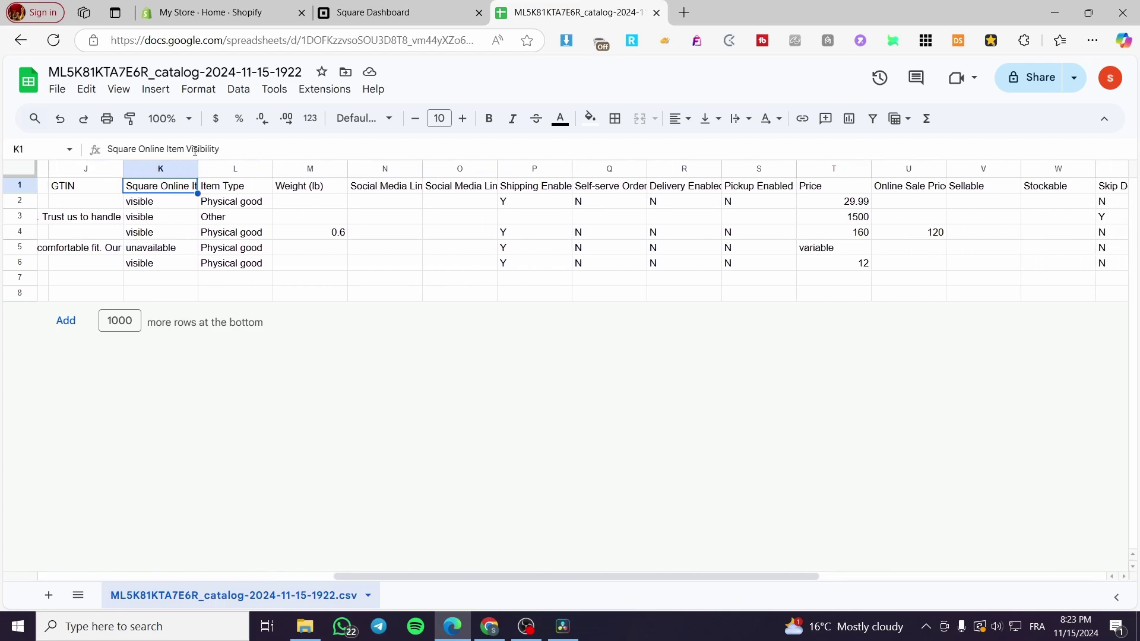
pyautogui.click(228, 190)
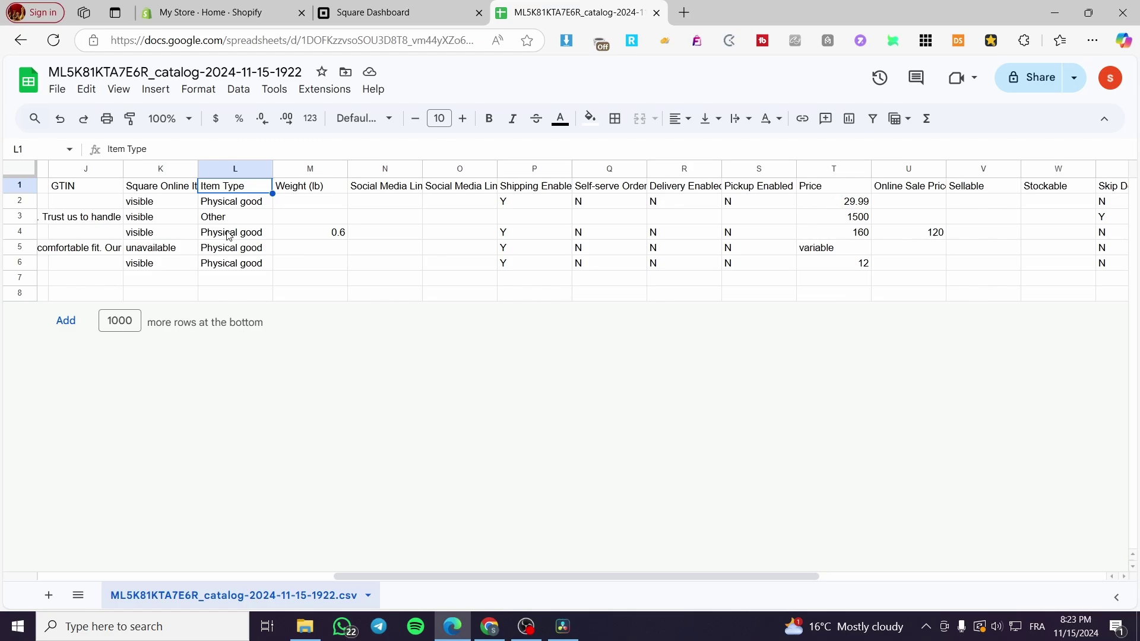
pyautogui.click(307, 189)
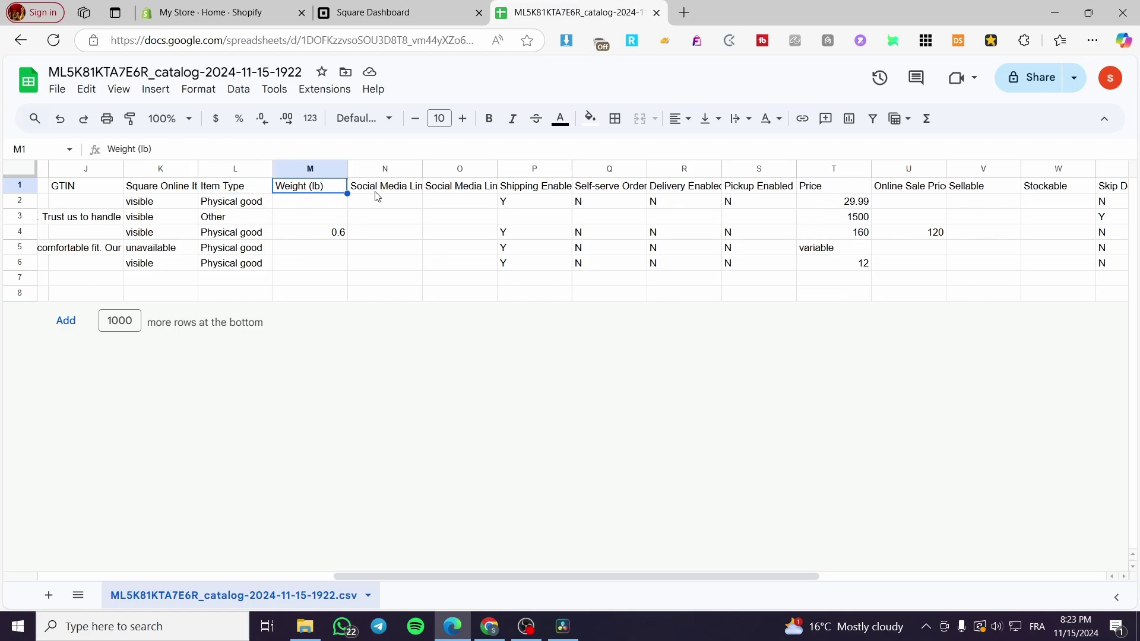
pyautogui.click(406, 187)
pyautogui.click(440, 190)
pyautogui.click(524, 191)
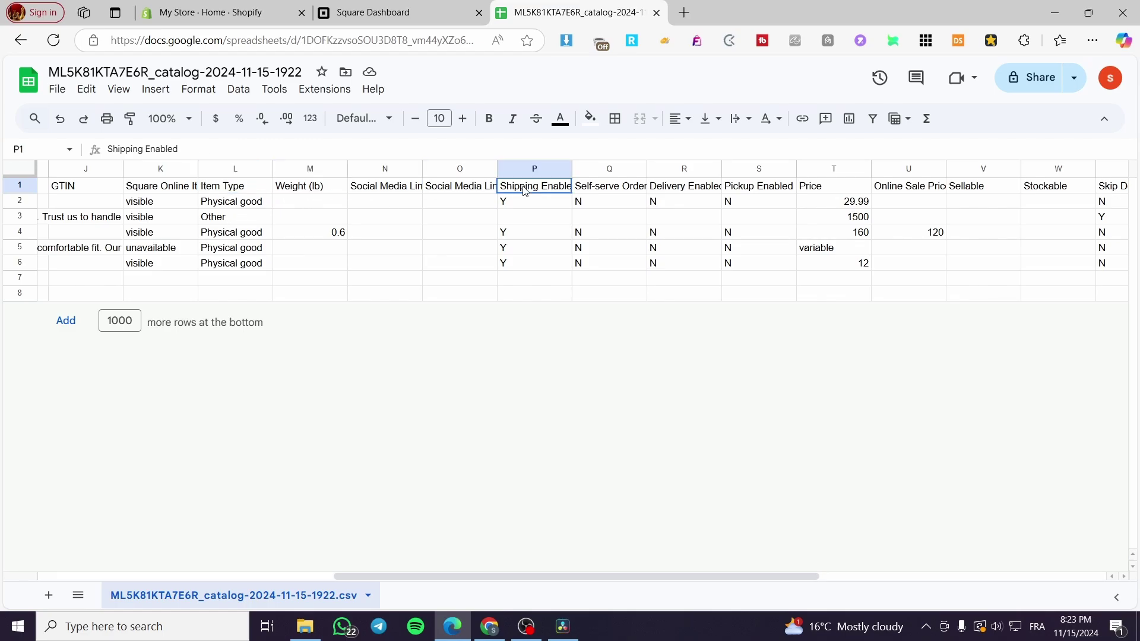
pyautogui.click(604, 190)
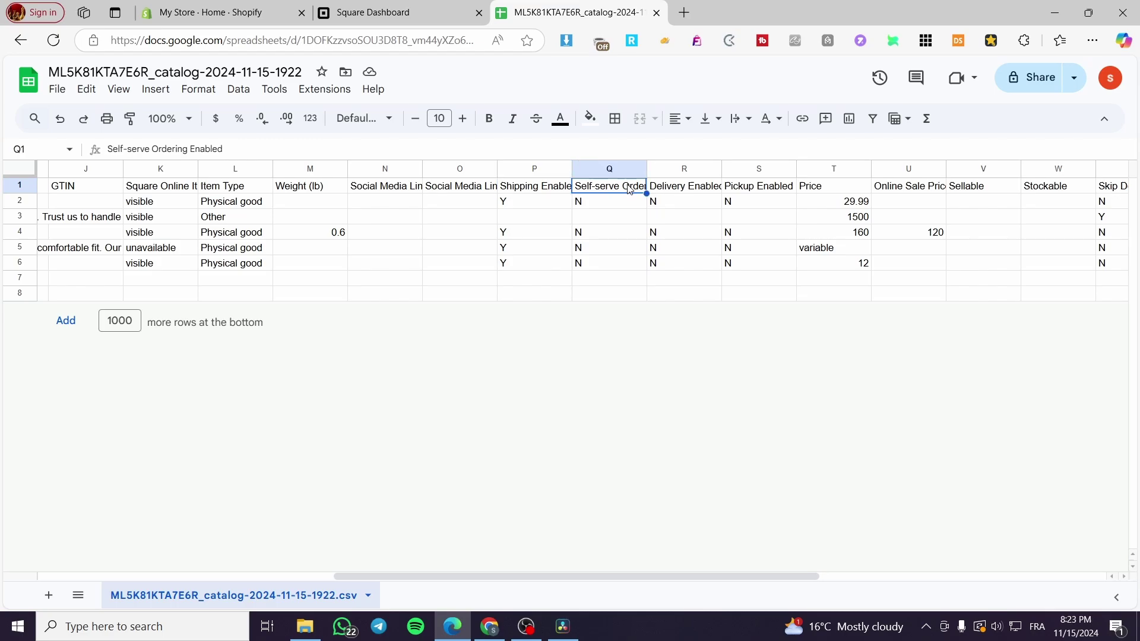
pyautogui.click(687, 184)
pyautogui.click(747, 185)
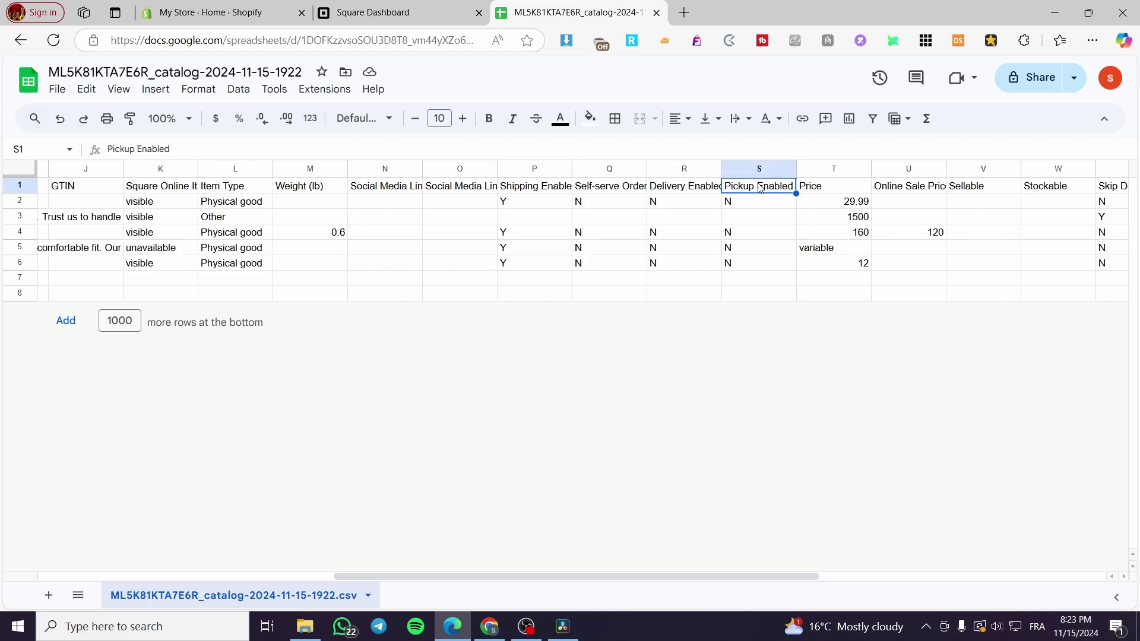
pyautogui.click(809, 185)
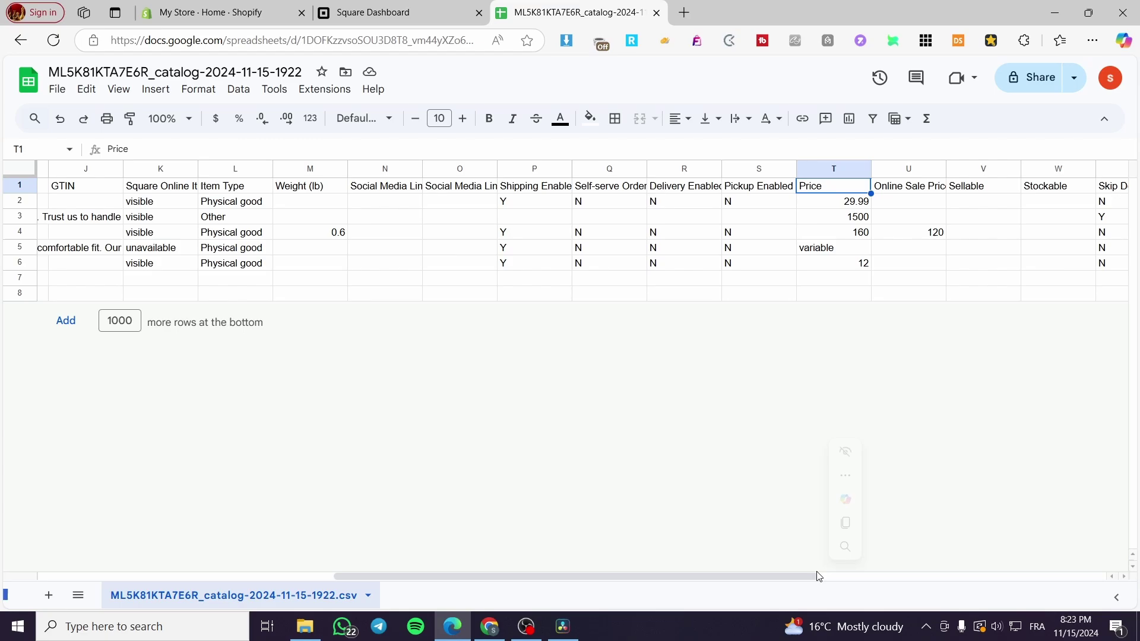
pyautogui.moveTo(796, 575); pyautogui.dragTo(972, 556)
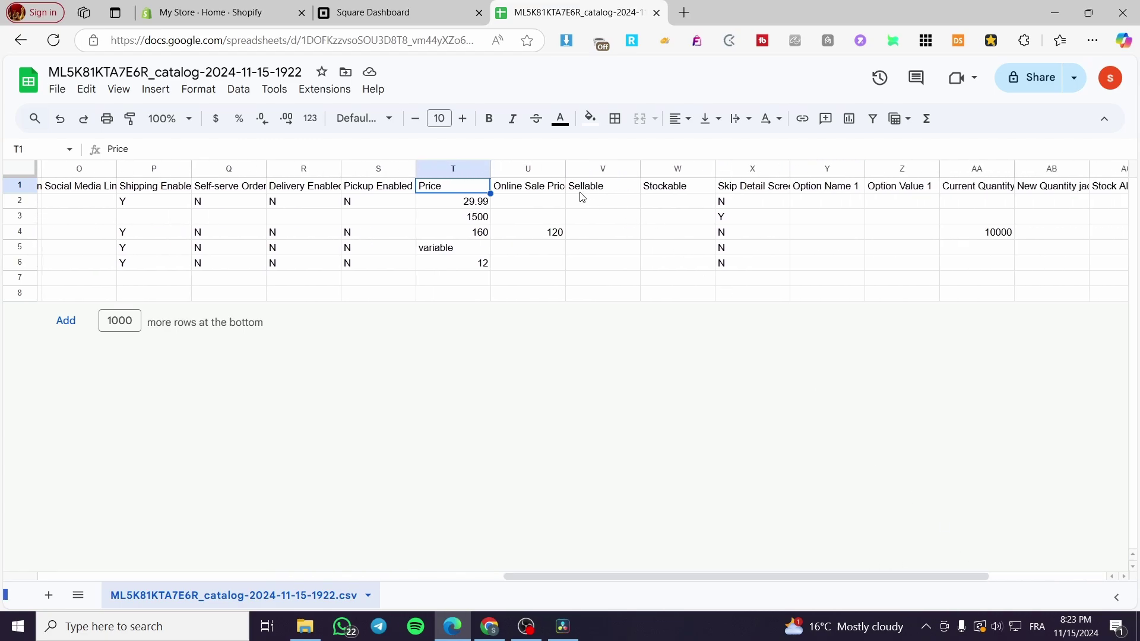
pyautogui.click(551, 189)
pyautogui.press('Left')
pyautogui.press('Right')
pyautogui.press('Left')
pyautogui.press('Right')
pyautogui.press('Left')
pyautogui.click(611, 188)
pyautogui.click(661, 190)
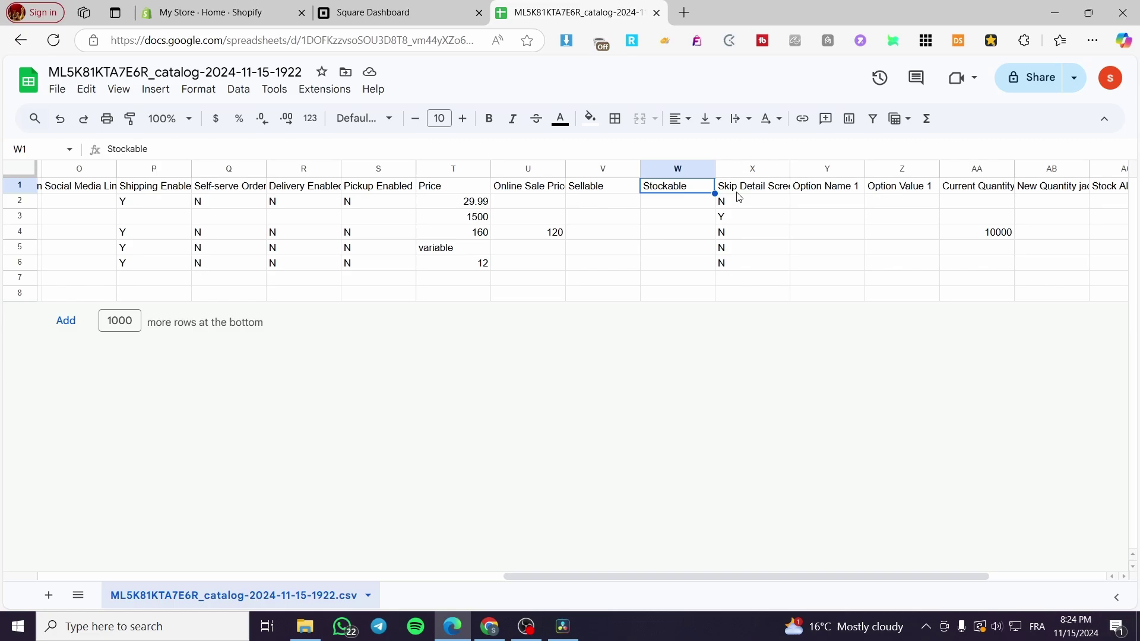
pyautogui.click(739, 192)
pyautogui.click(824, 190)
pyautogui.click(921, 194)
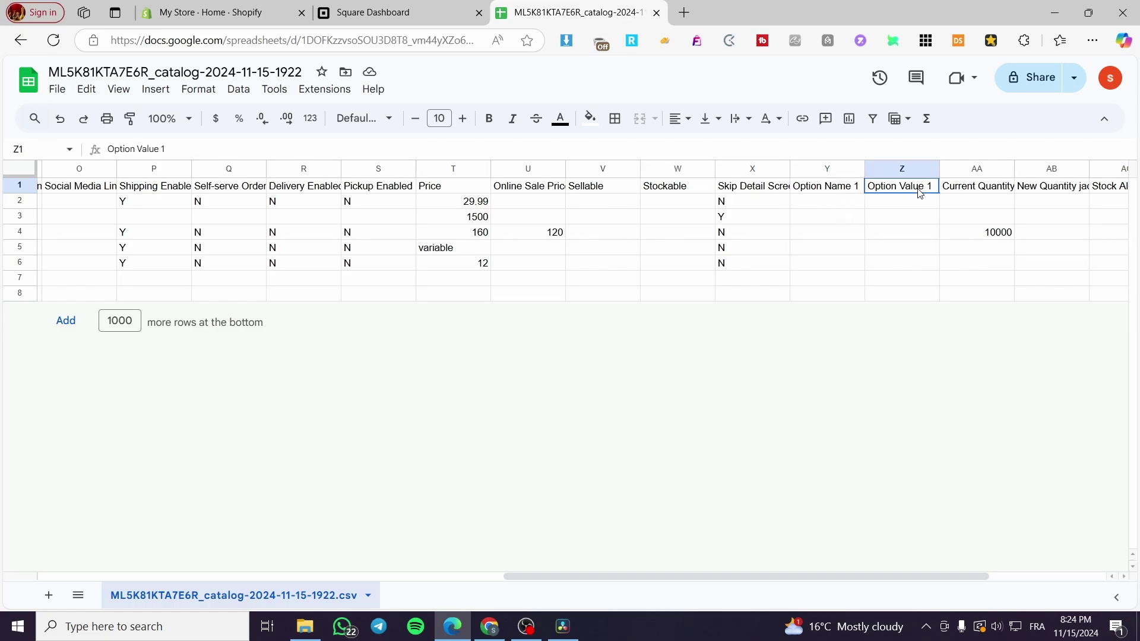
pyautogui.click(978, 191)
pyautogui.click(1049, 194)
pyautogui.click(1101, 197)
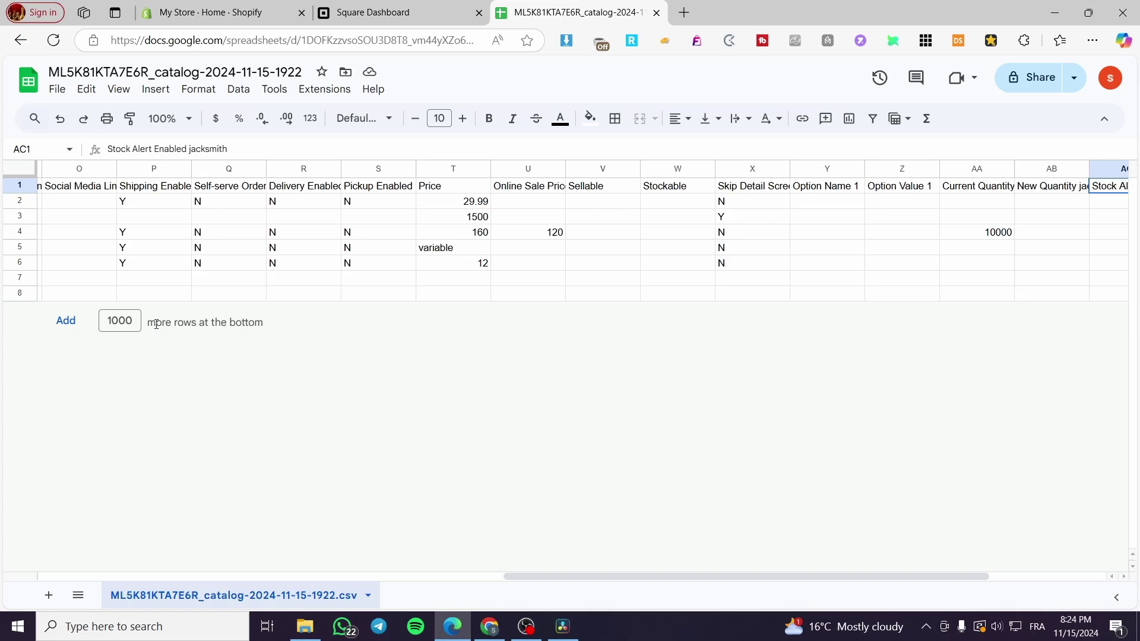
# - Add extra empty rows at the bottom so the sheet has 10 rows
pyautogui.moveTo(131, 320); pyautogui.dragTo(114, 320)
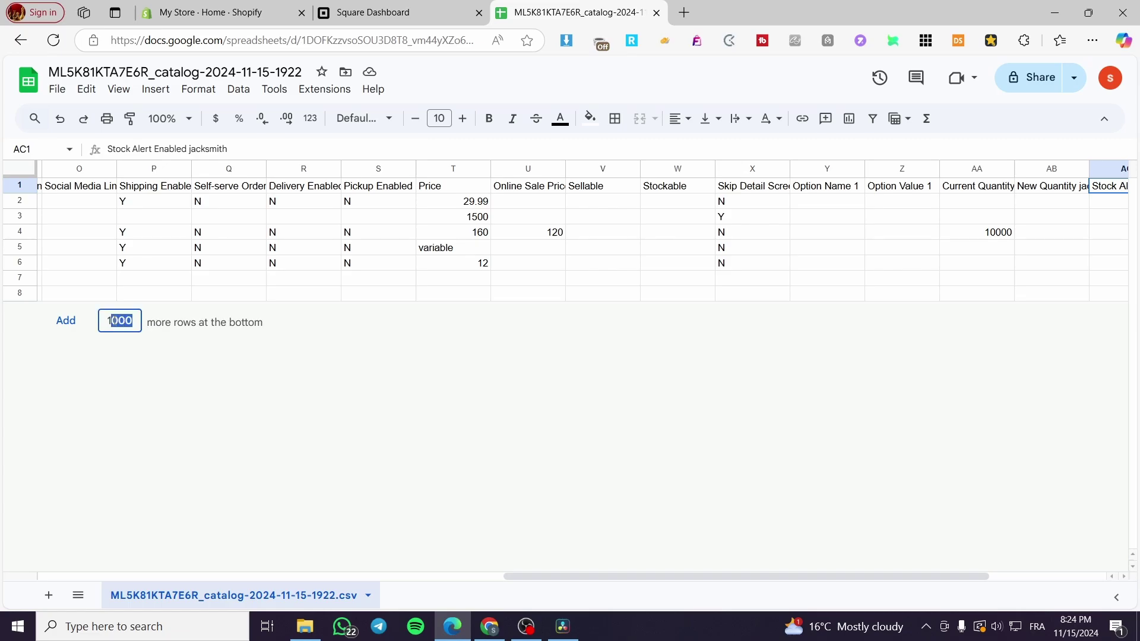
pyautogui.write('1')
pyautogui.click(67, 324)
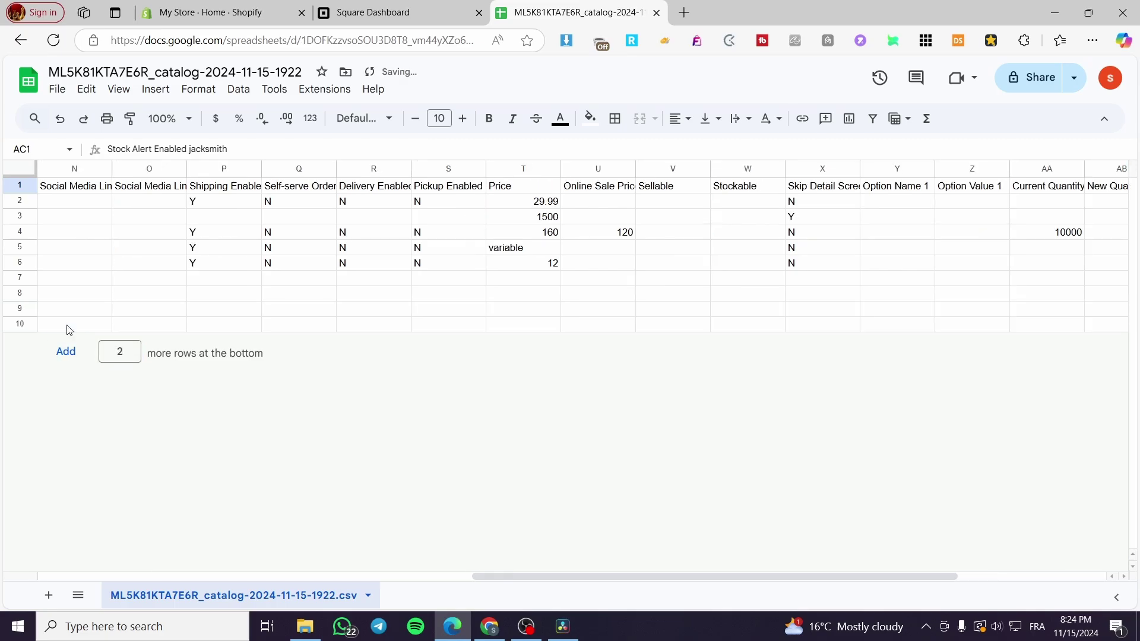
pyautogui.click(123, 281)
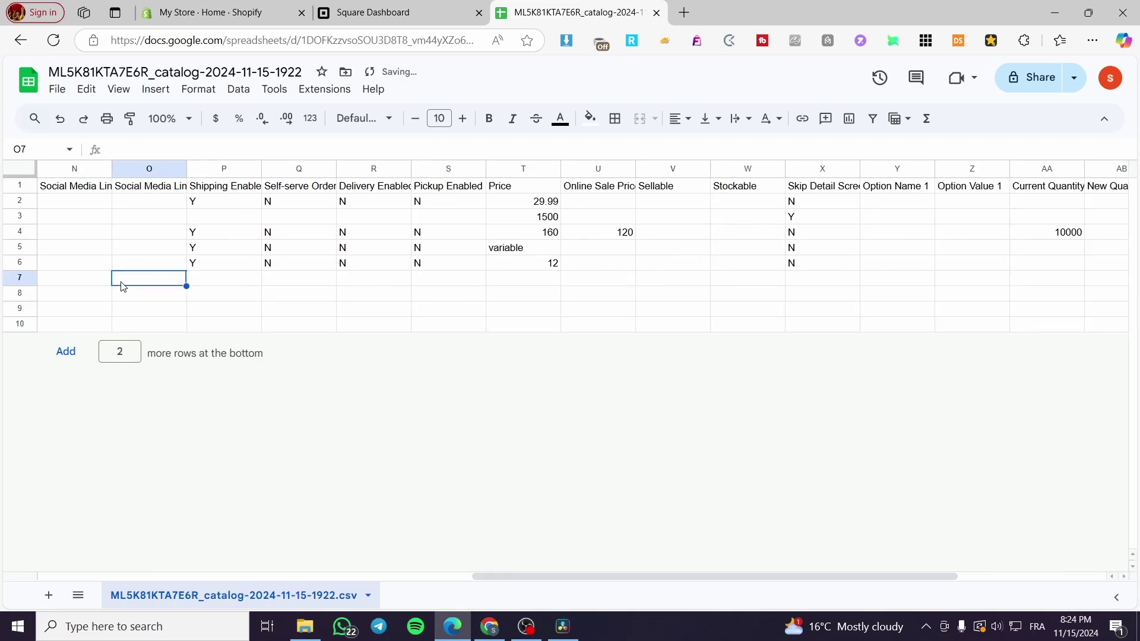
pyautogui.moveTo(662, 576); pyautogui.dragTo(134, 586)
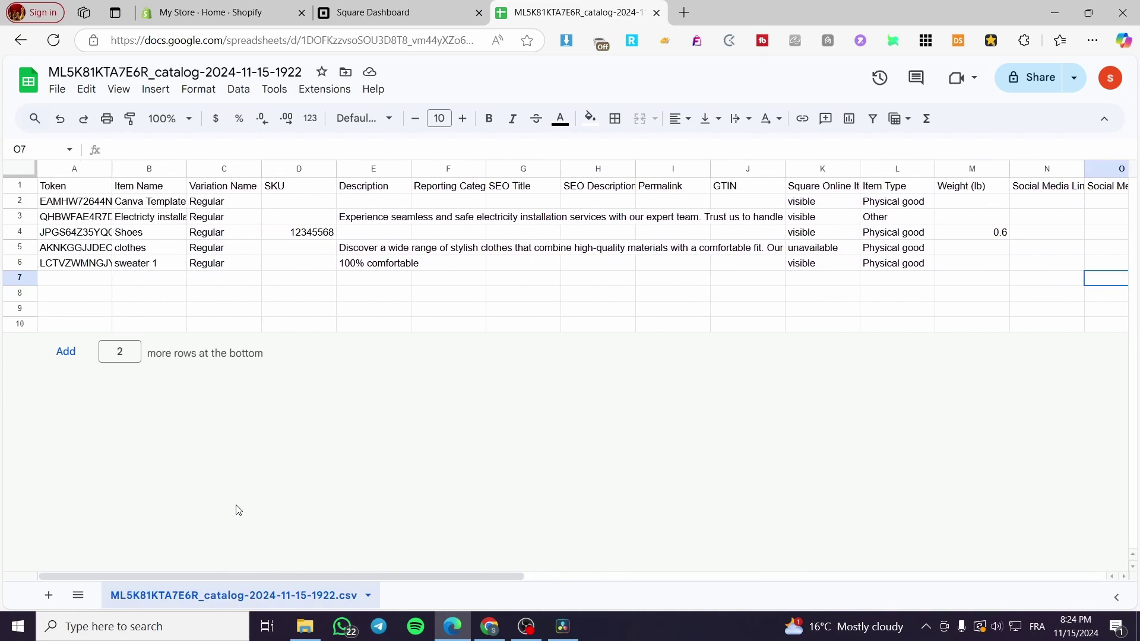
# - Copy row 6's token into A7 and replace its ending with GHGF
pyautogui.click(80, 280)
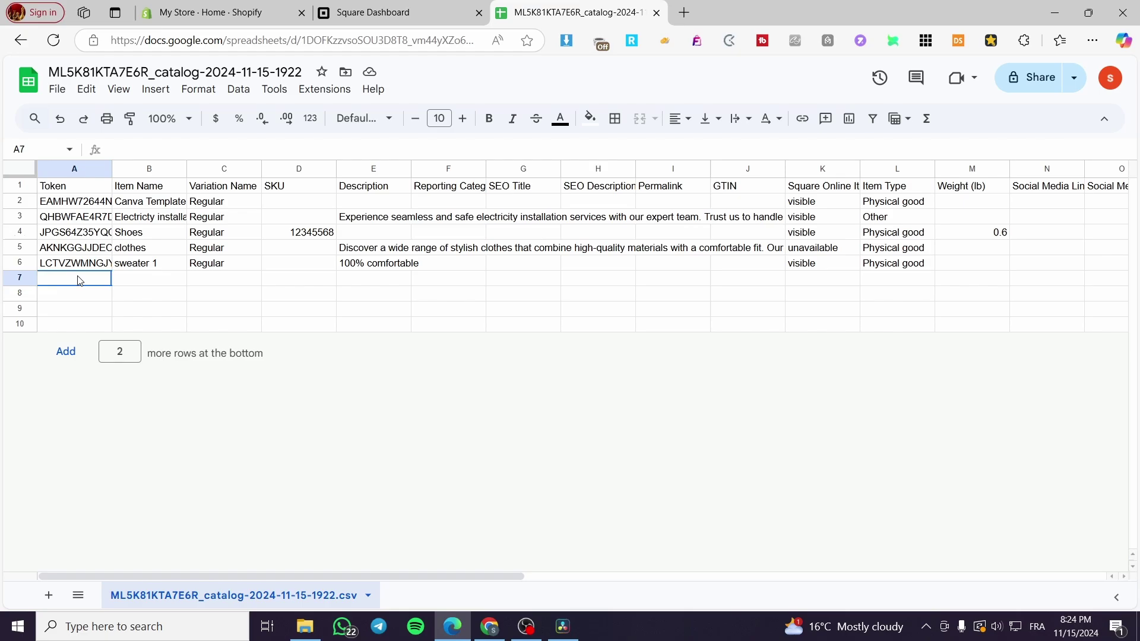
pyautogui.doubleClick(80, 263)
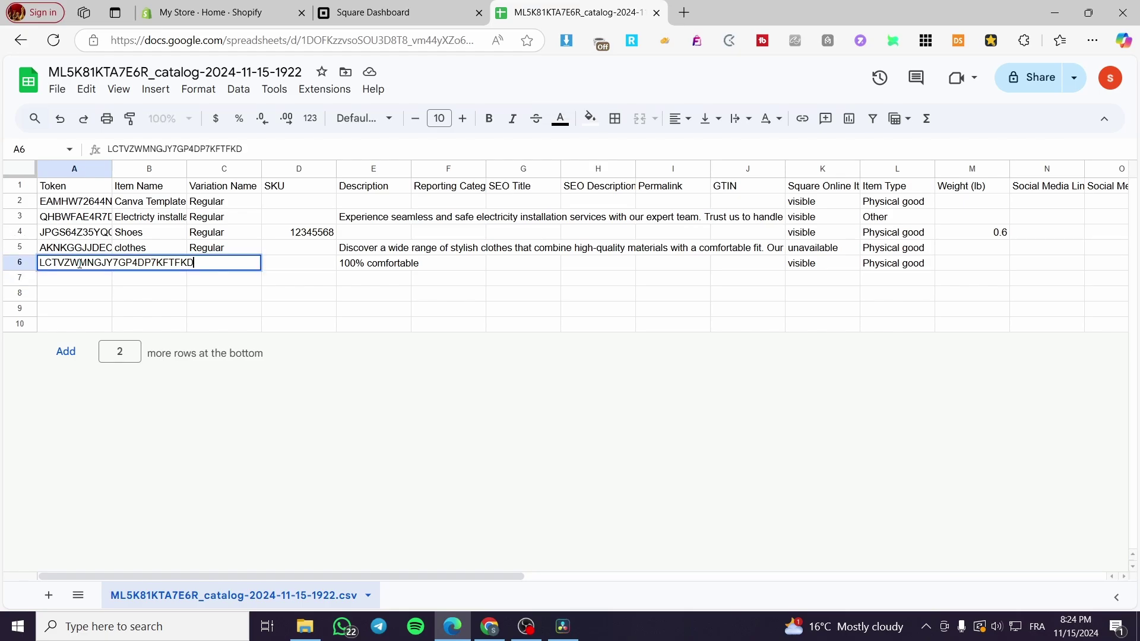
pyautogui.moveTo(210, 264); pyautogui.dragTo(7, 257)
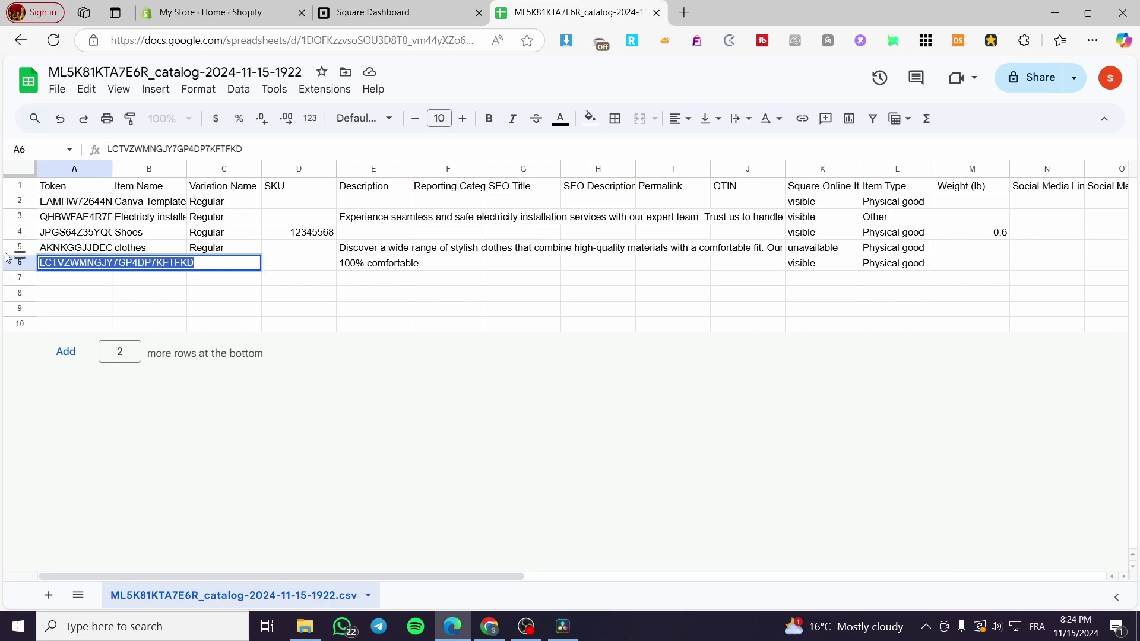
pyautogui.hotkey('ctrl', 'c')
pyautogui.doubleClick(74, 281)
pyautogui.hotkey('ctrl', 'v')
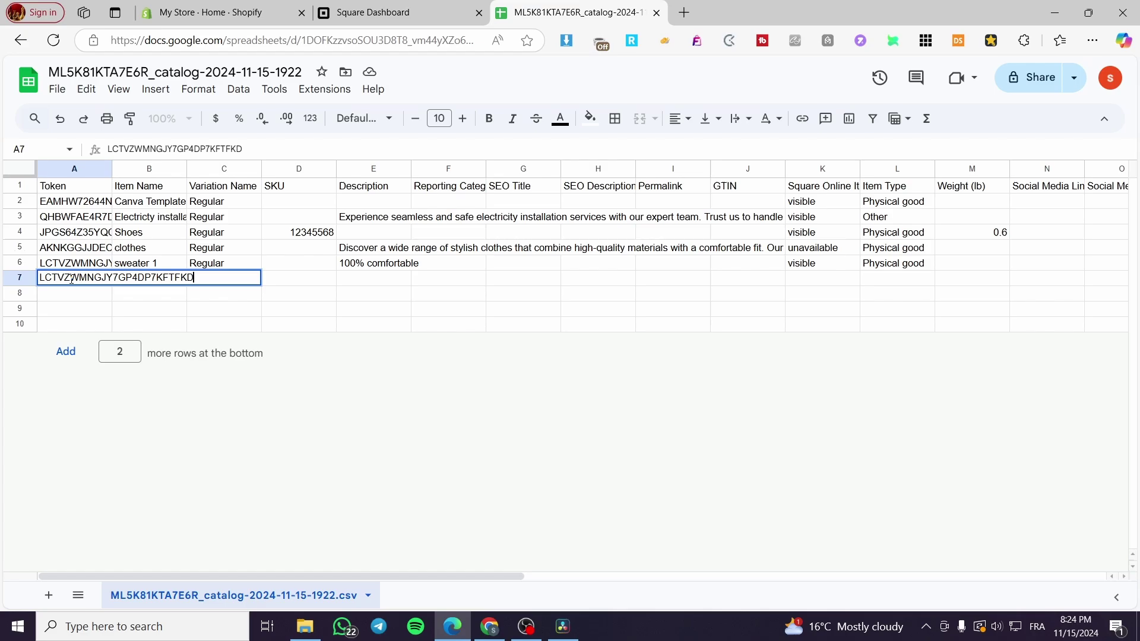
pyautogui.moveTo(186, 277); pyautogui.dragTo(163, 277)
pyautogui.write('GHGF')
pyautogui.click(169, 265)
# - Compare with row 6's token and delete the stray G from A7's new token
pyautogui.click(82, 266)
pyautogui.doubleClick(82, 265)
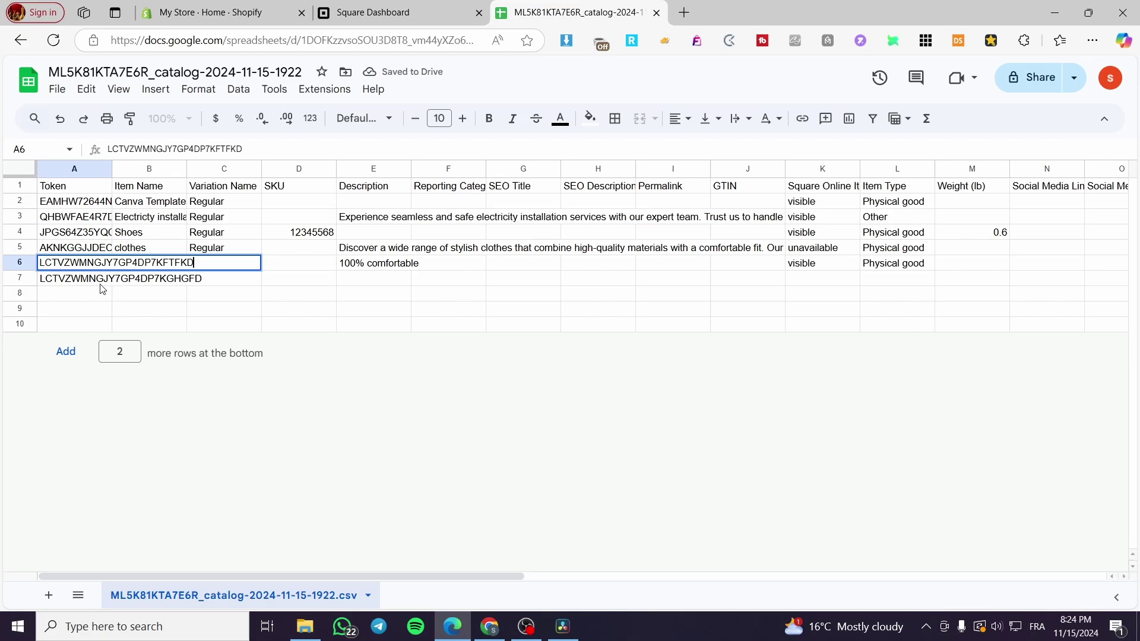
pyautogui.click(194, 284)
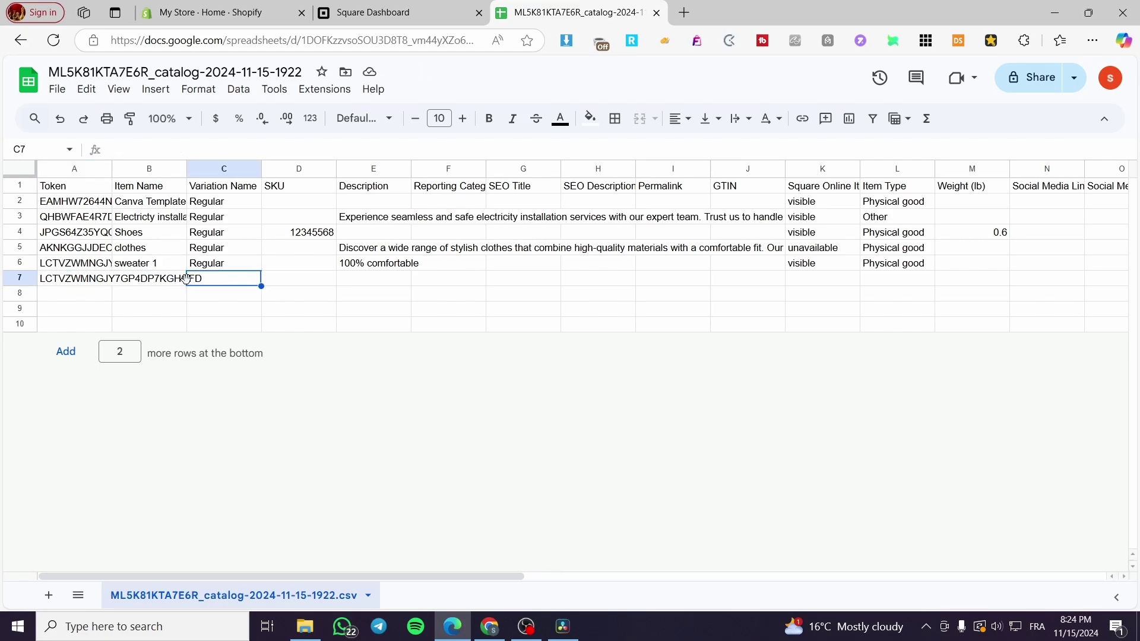
pyautogui.click(177, 283)
pyautogui.click(77, 284)
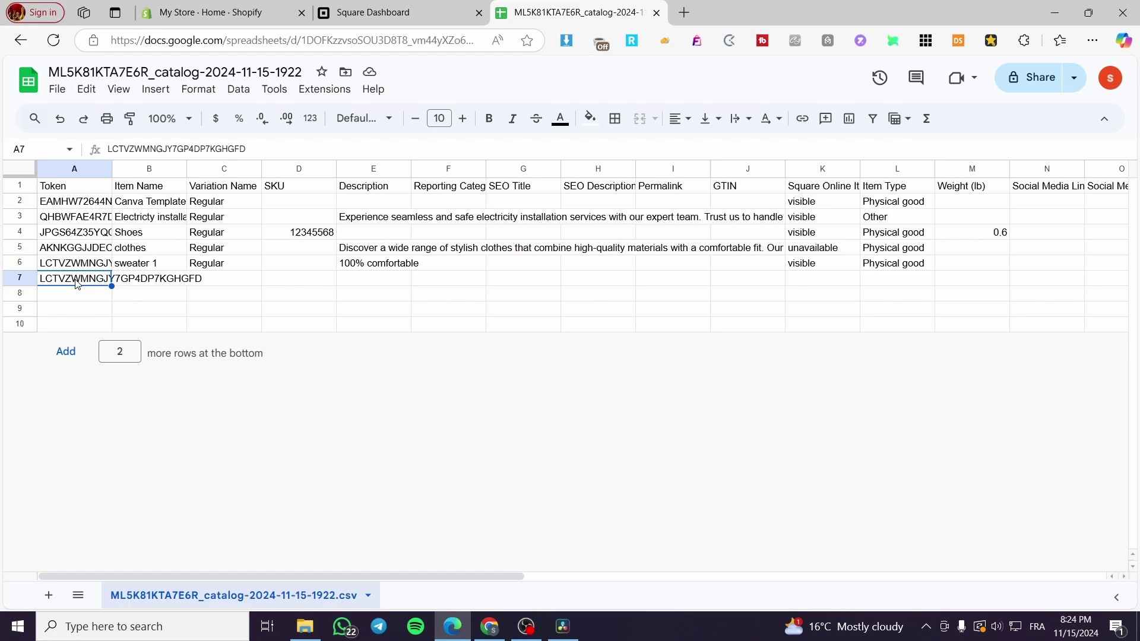
pyautogui.press('Return')
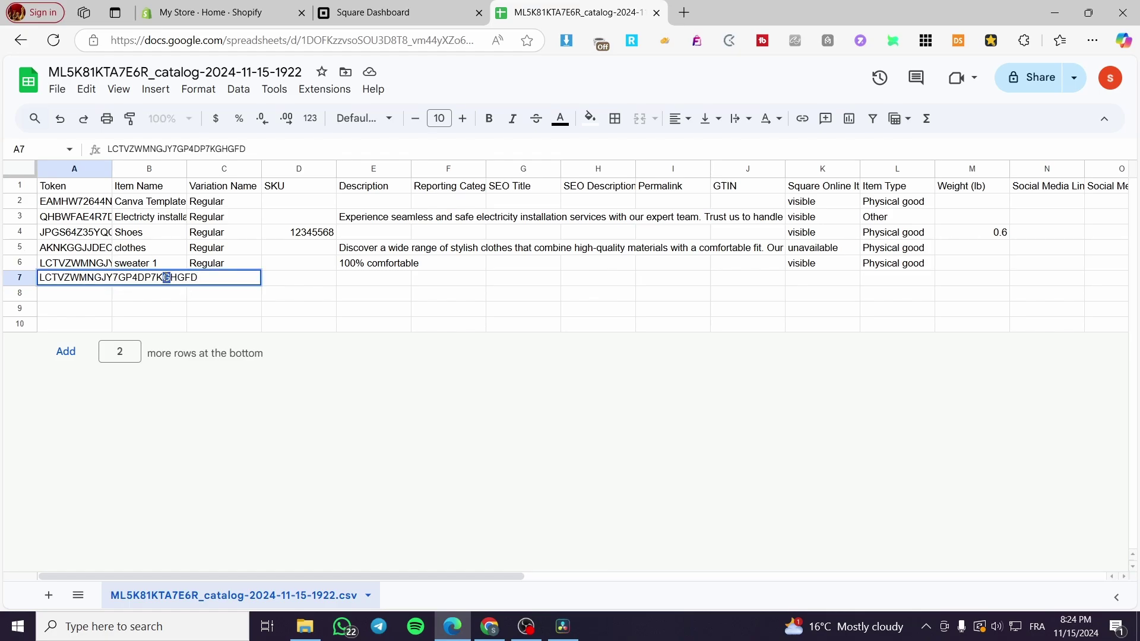
pyautogui.press('BackSpace')
pyautogui.click(80, 268)
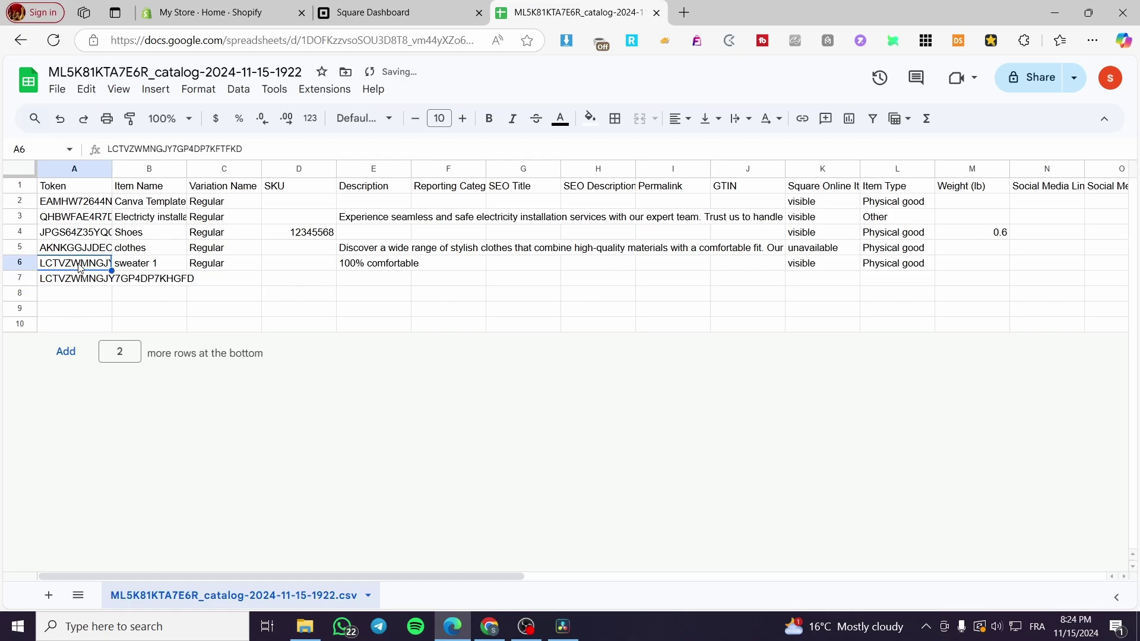
# - Set row 7's Item Name to Watch and copy Regular from C6 into C7
pyautogui.click(148, 279)
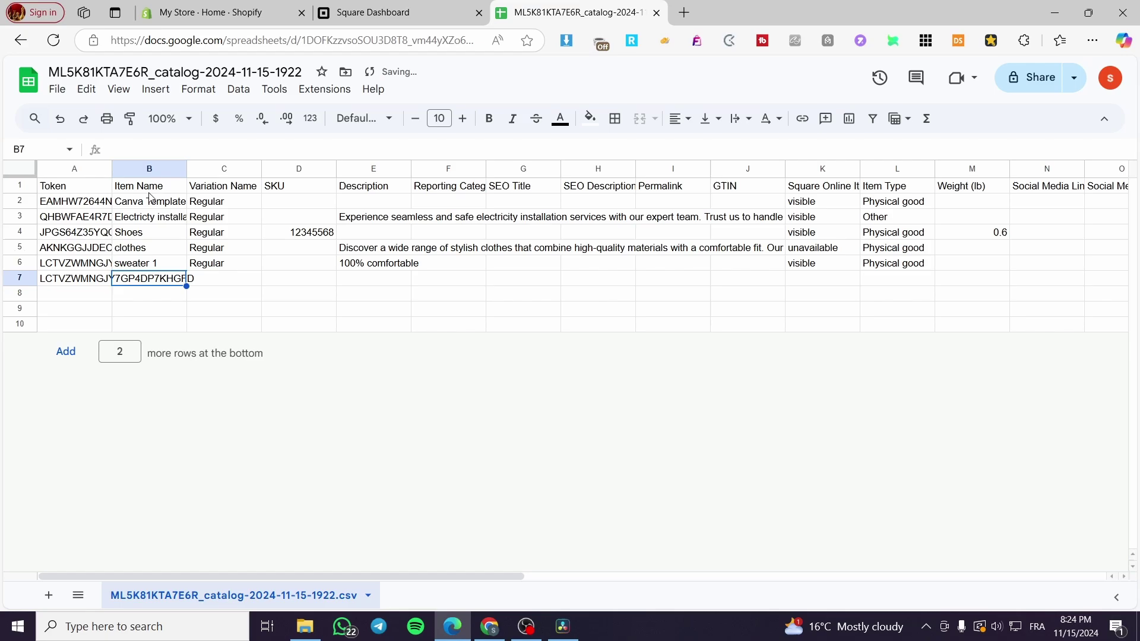
pyautogui.doubleClick(151, 279)
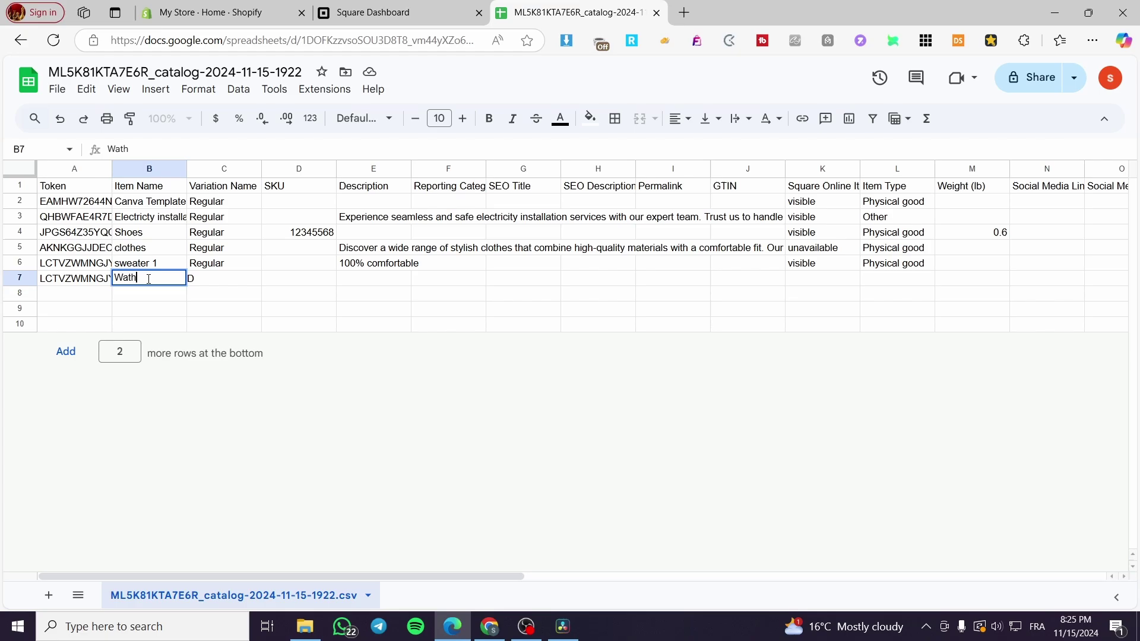
pyautogui.write('c')
pyautogui.click(220, 189)
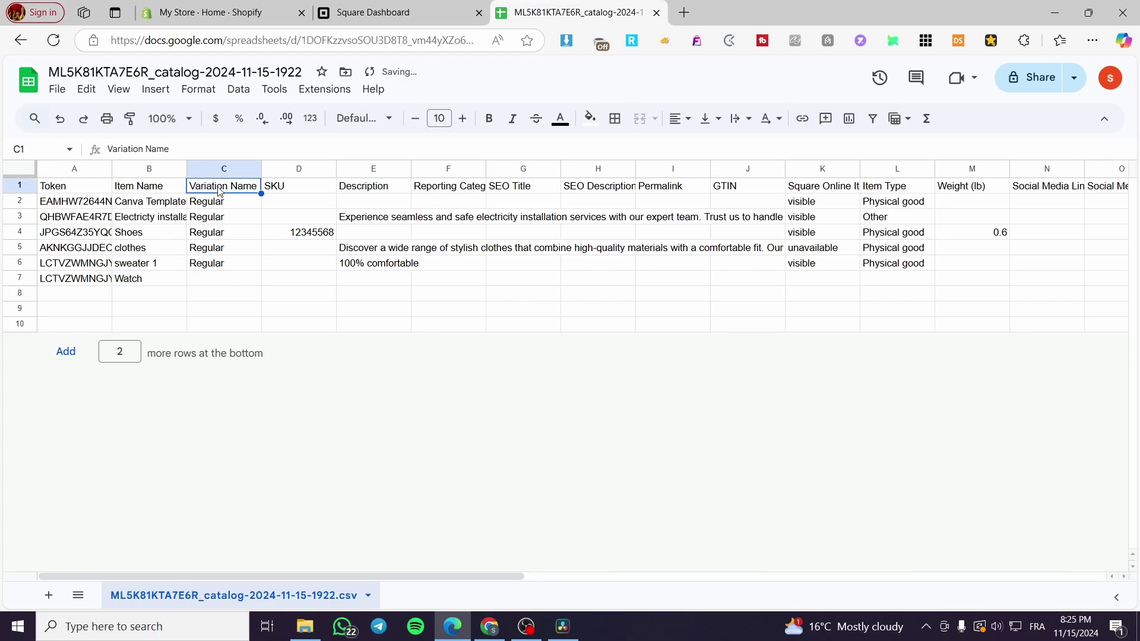
pyautogui.click(234, 279)
pyautogui.click(227, 262)
pyautogui.doubleClick(225, 261)
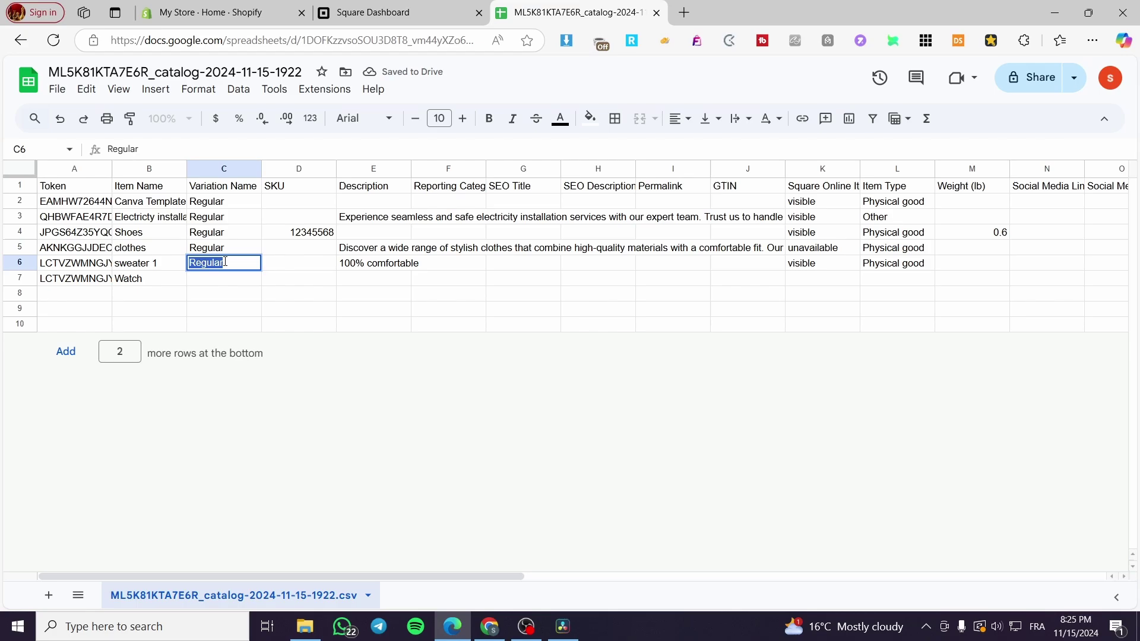
pyautogui.hotkey('ctrl', 'c')
pyautogui.click(236, 279)
pyautogui.hotkey('ctrl', 'v')
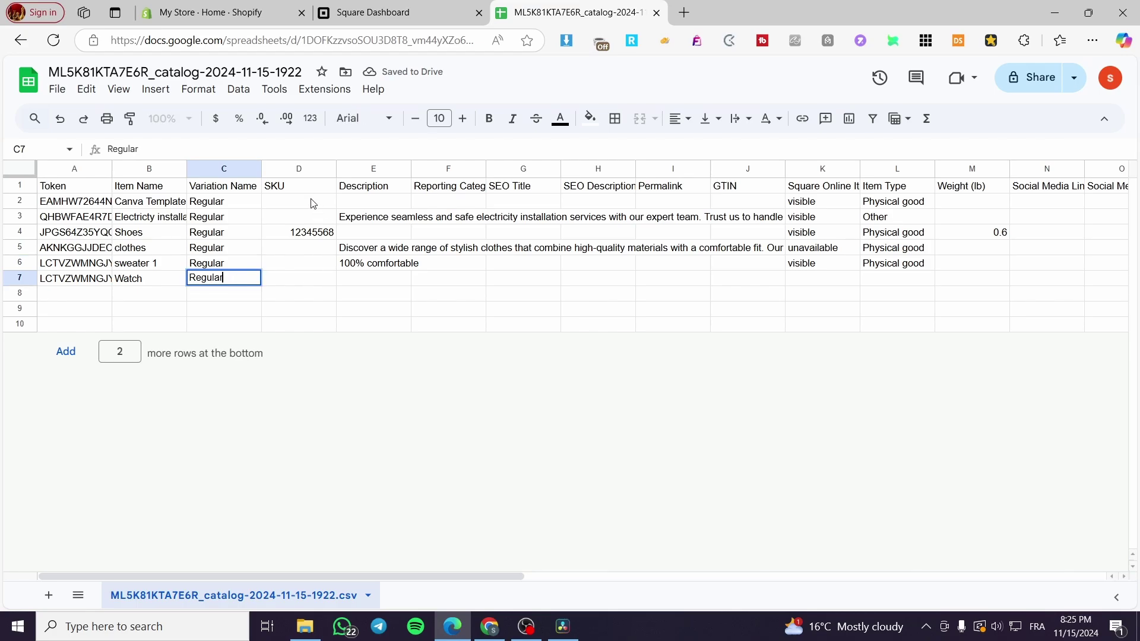
pyautogui.click(296, 279)
# - Enter Luxury Watch as row 7's Description
pyautogui.click(358, 281)
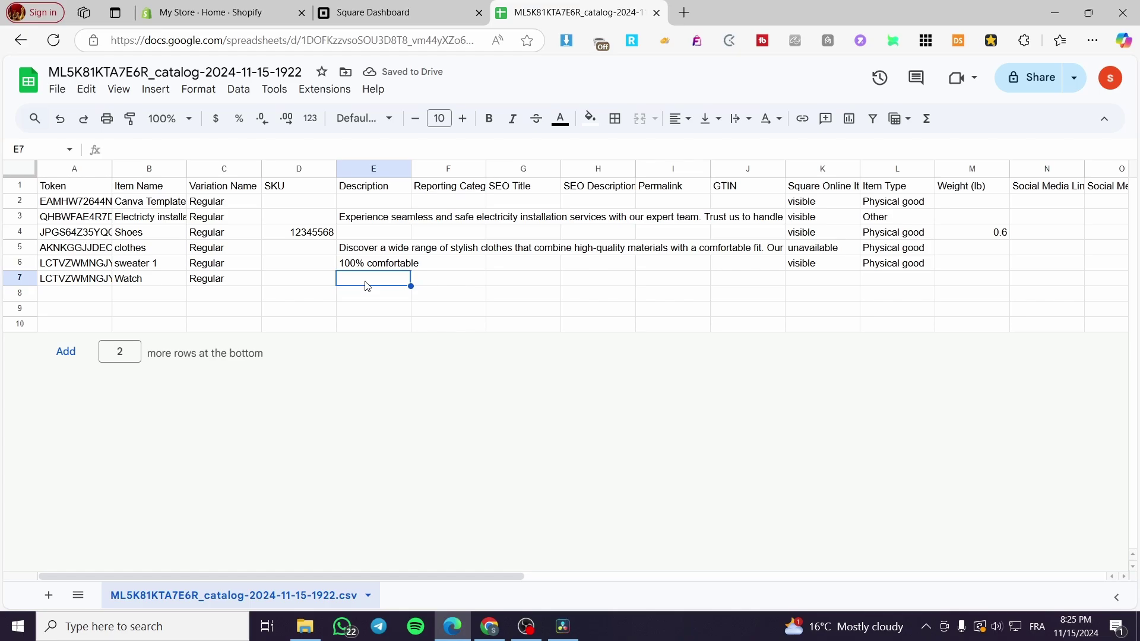
pyautogui.doubleClick(364, 280)
pyautogui.write('Lu')
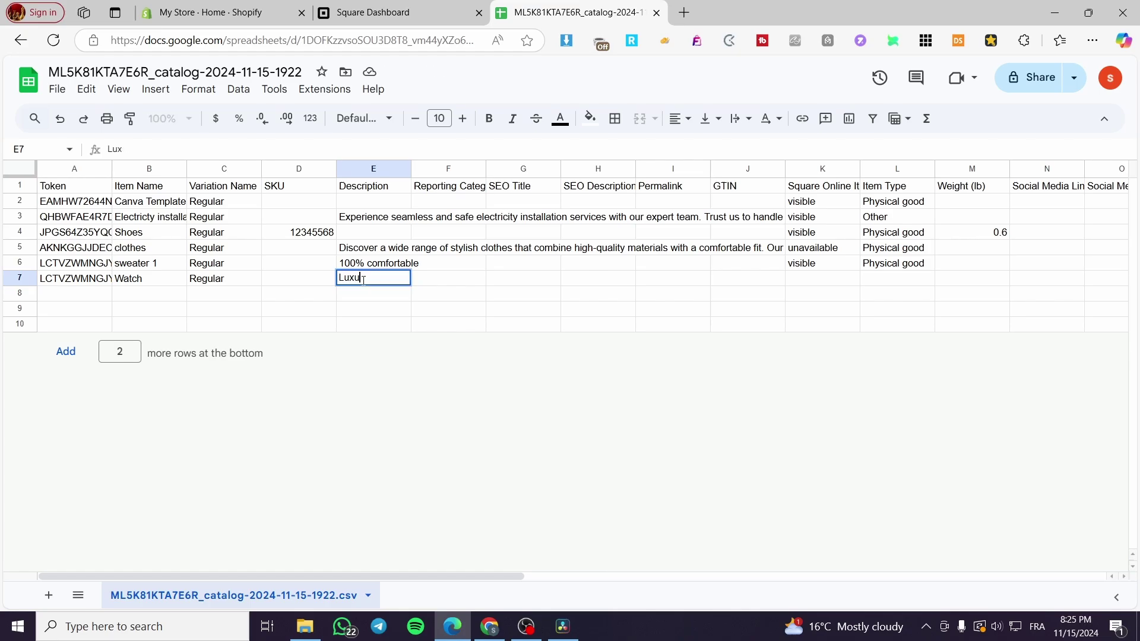
pyautogui.write('xory Watch')
pyautogui.click(457, 186)
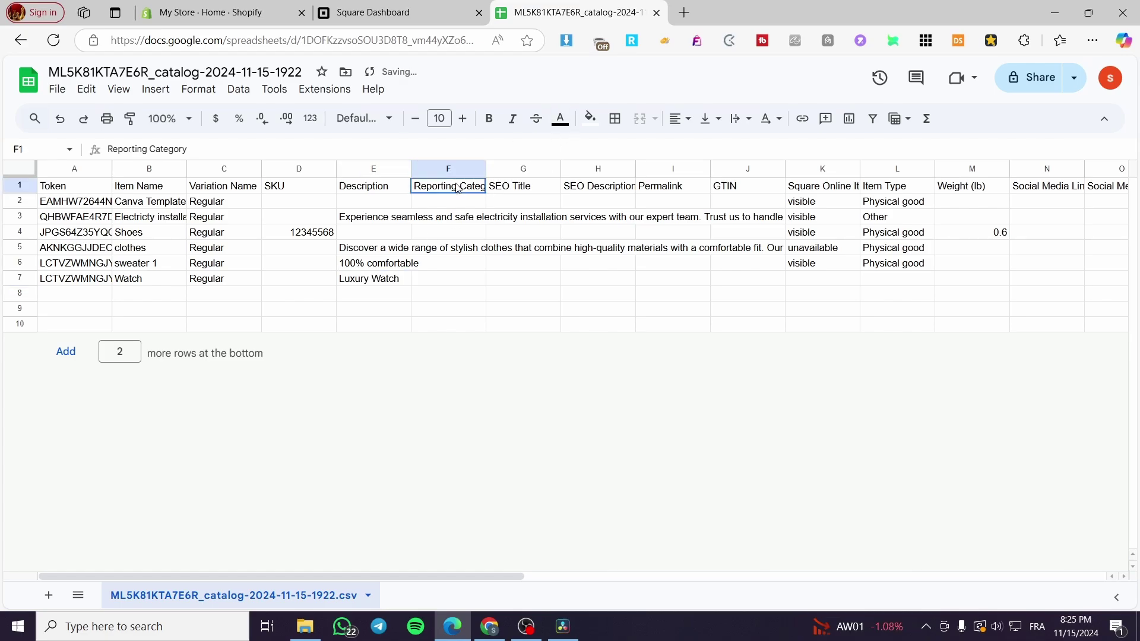
# - Fill row 7's SEO Title and SEO Description with Luxury Watch
pyautogui.click(472, 220)
pyautogui.click(458, 249)
pyautogui.doubleClick(457, 254)
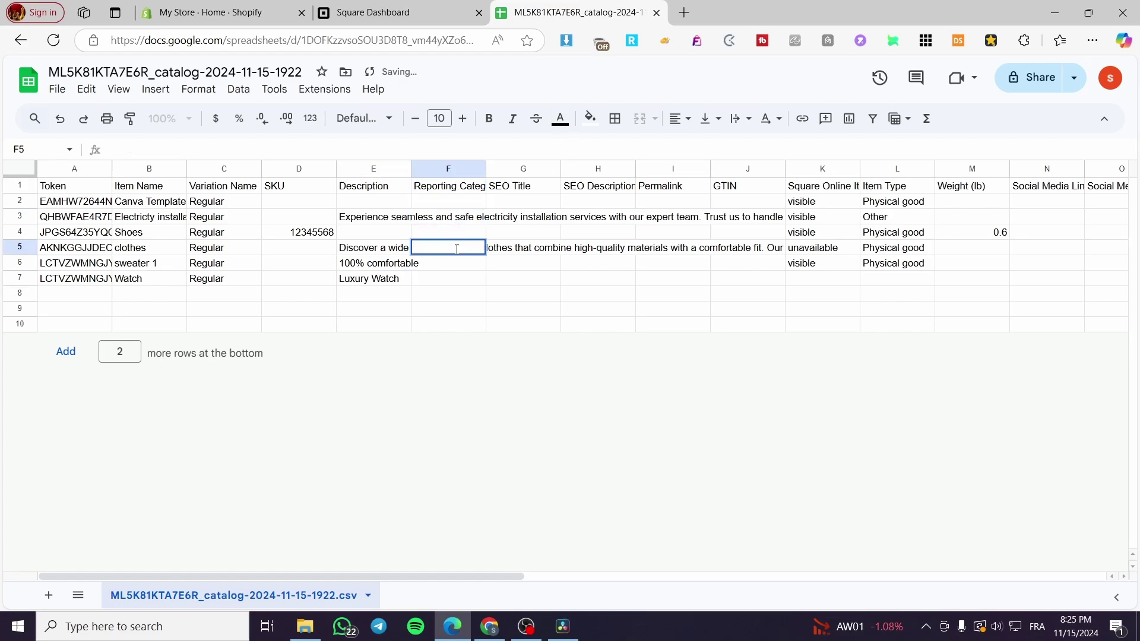
pyautogui.click(463, 267)
pyautogui.click(516, 181)
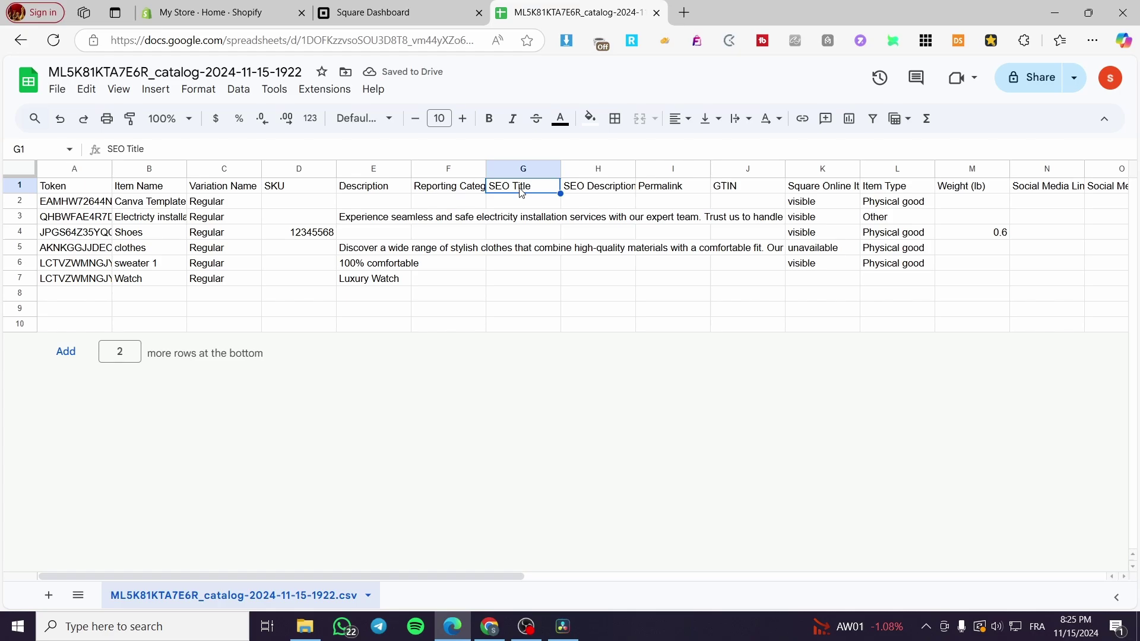
pyautogui.click(165, 283)
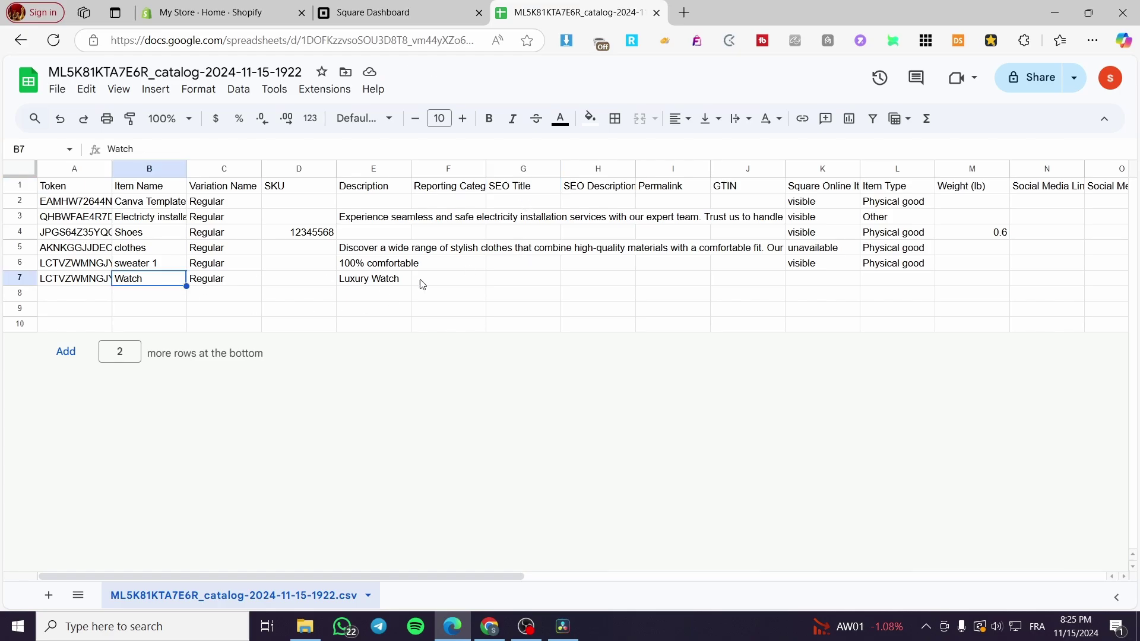
pyautogui.doubleClick(384, 279)
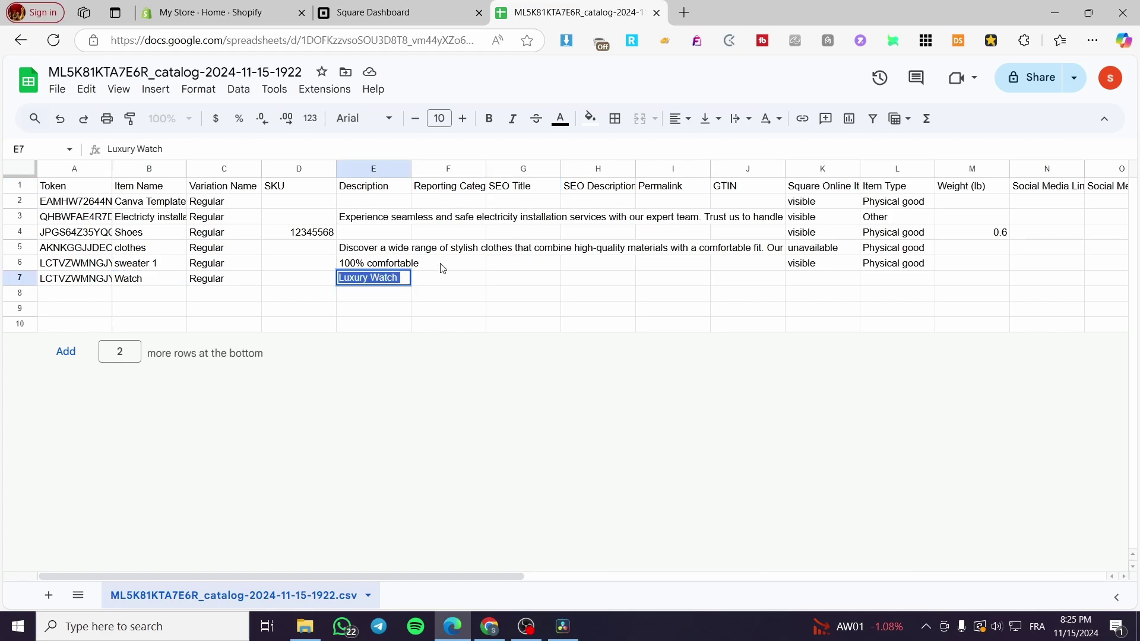
pyautogui.click(507, 187)
pyautogui.click(511, 279)
pyautogui.hotkey('ctrl', 'v')
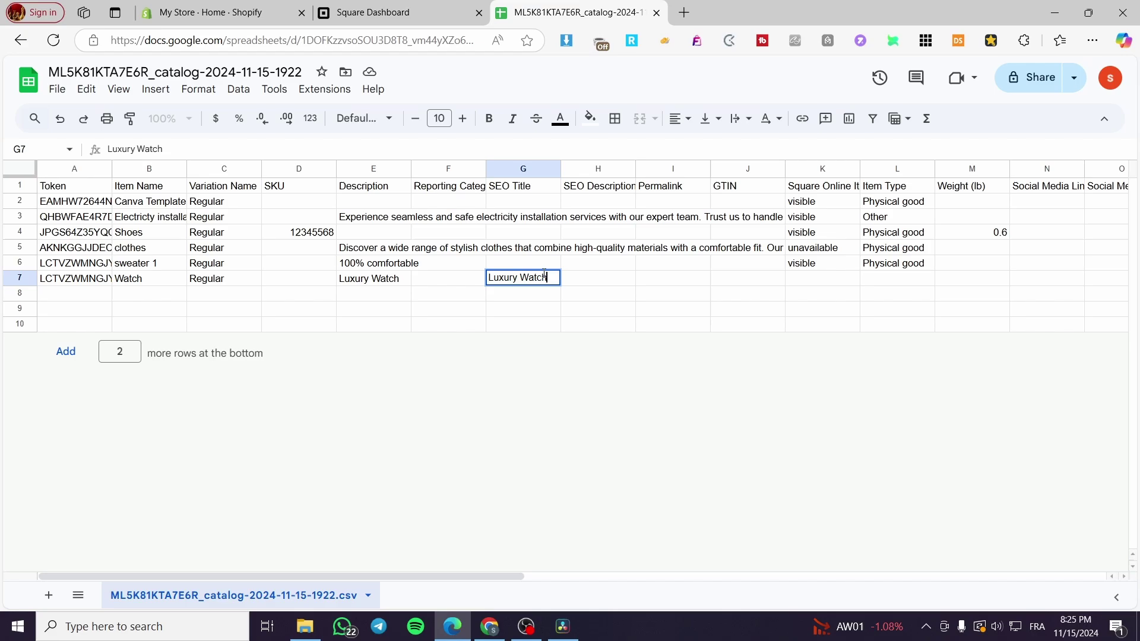
pyautogui.click(611, 188)
pyautogui.click(603, 280)
pyautogui.hotkey('ctrl', 'v')
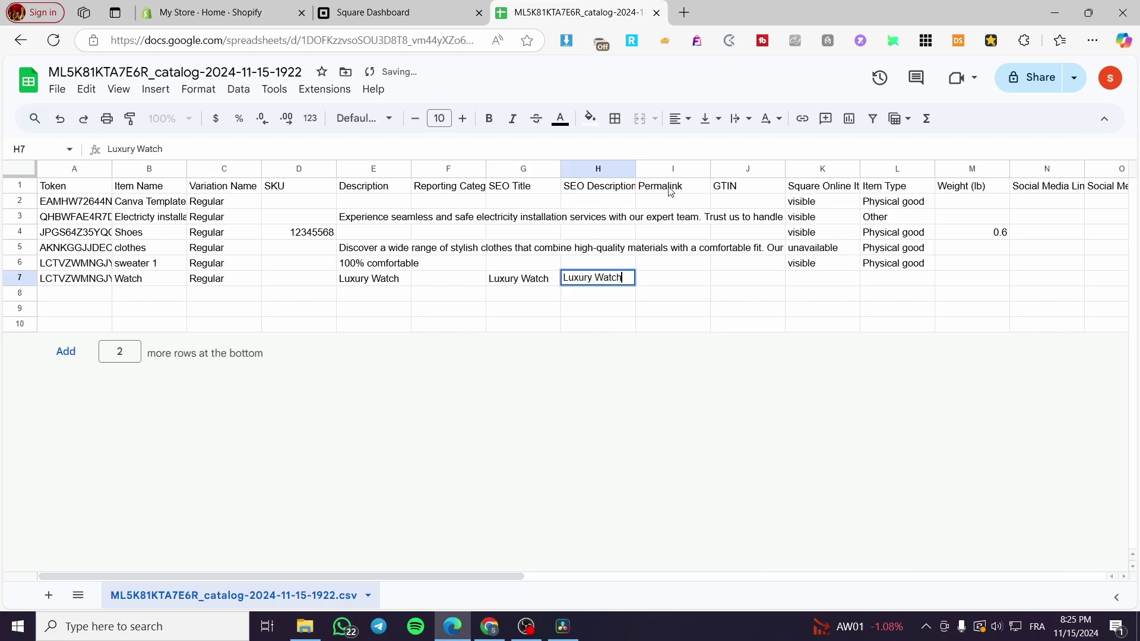
pyautogui.click(669, 188)
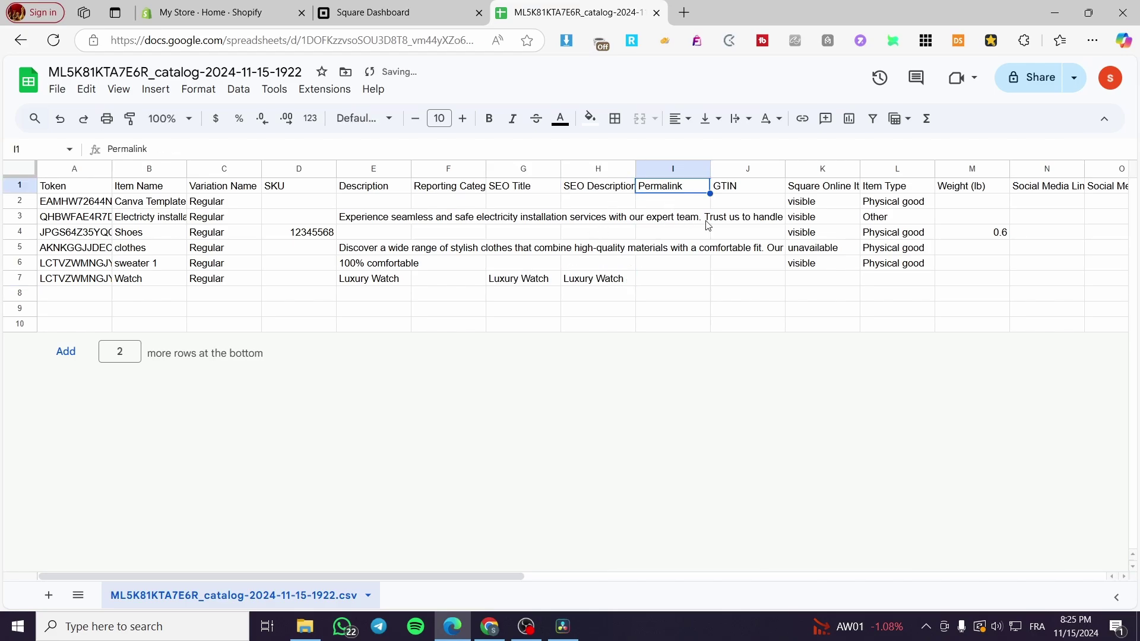
# - Copy 'visible' and 'Physical good' from row 2 into row 7's visibility and Item Type cells
pyautogui.doubleClick(667, 216)
pyautogui.doubleClick(818, 200)
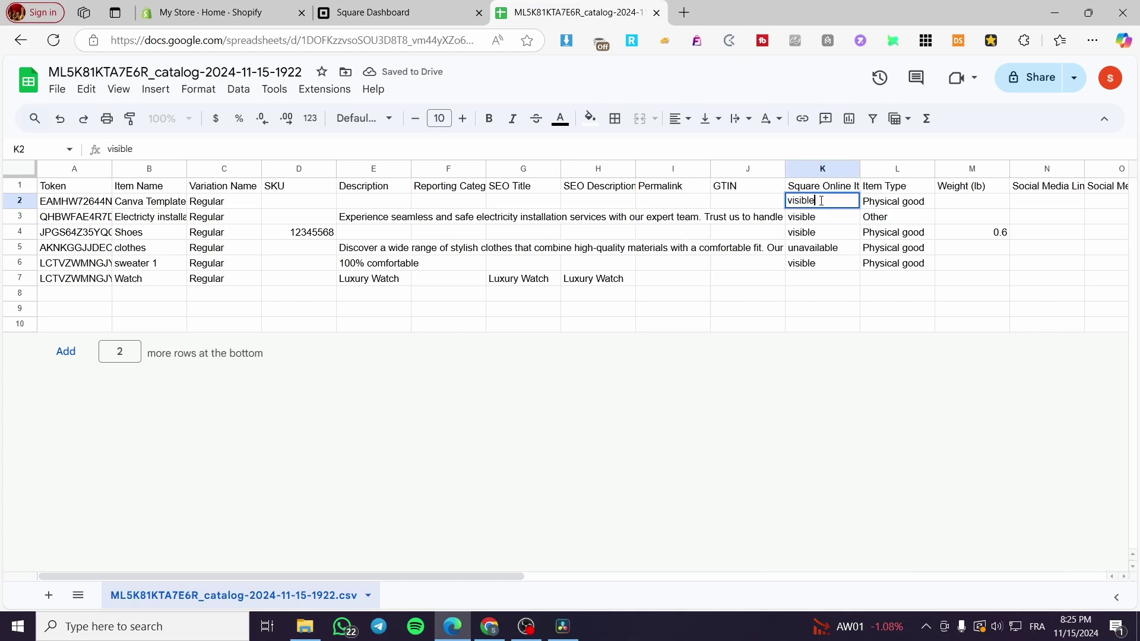
pyautogui.moveTo(819, 200); pyautogui.dragTo(758, 208)
pyautogui.hotkey('ctrl', 'c')
pyautogui.doubleClick(826, 279)
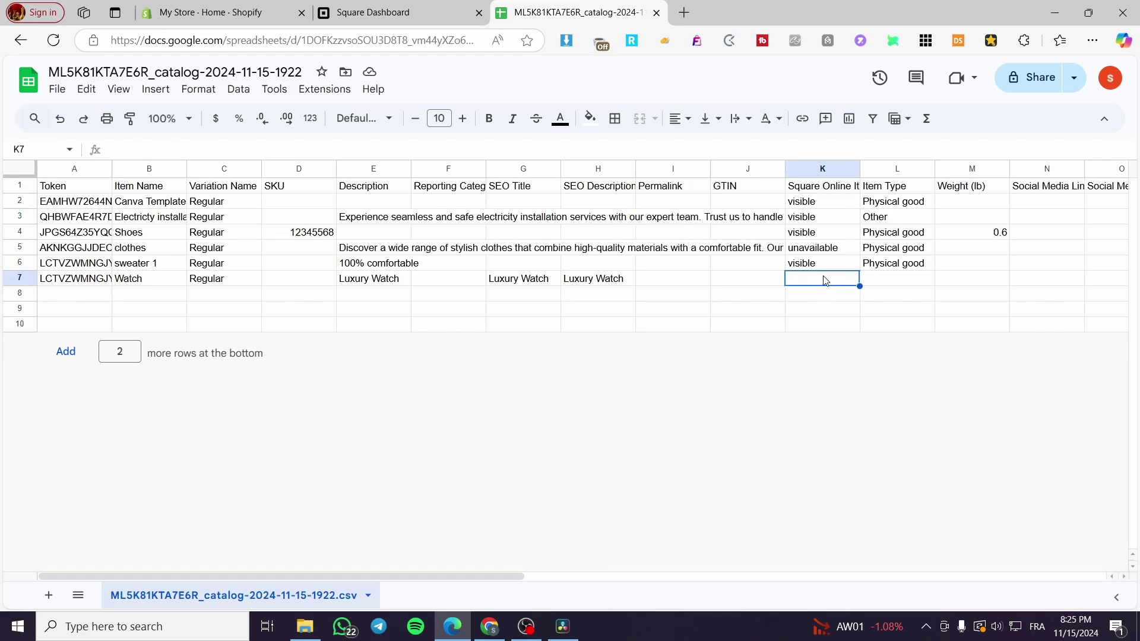
pyautogui.hotkey('ctrl', 'v')
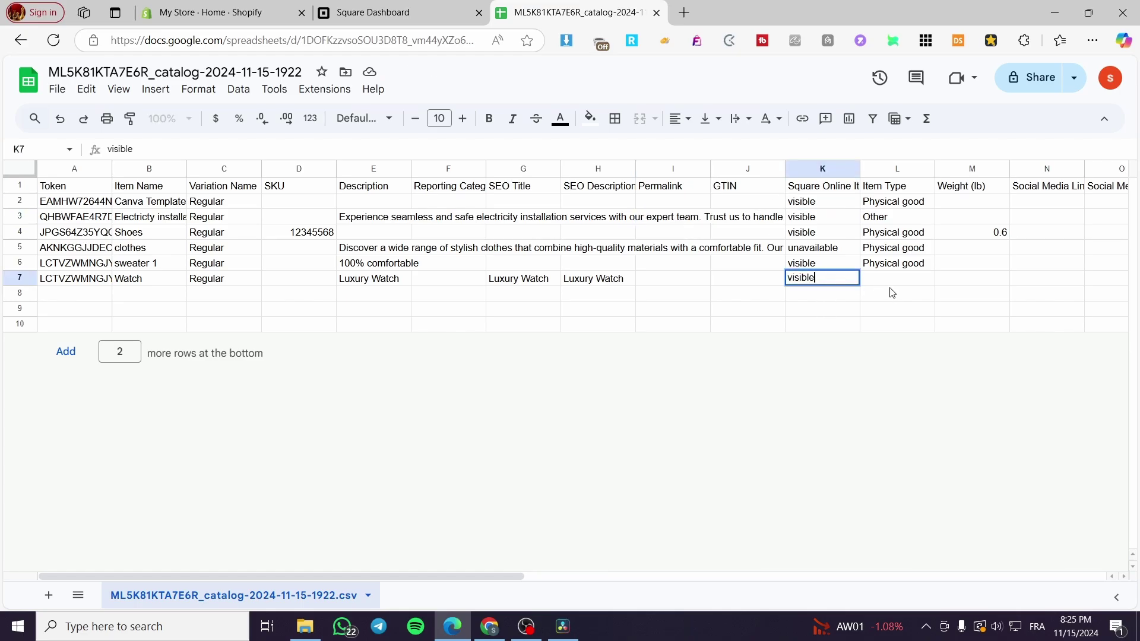
pyautogui.doubleClick(921, 202)
pyautogui.moveTo(923, 200); pyautogui.dragTo(808, 206)
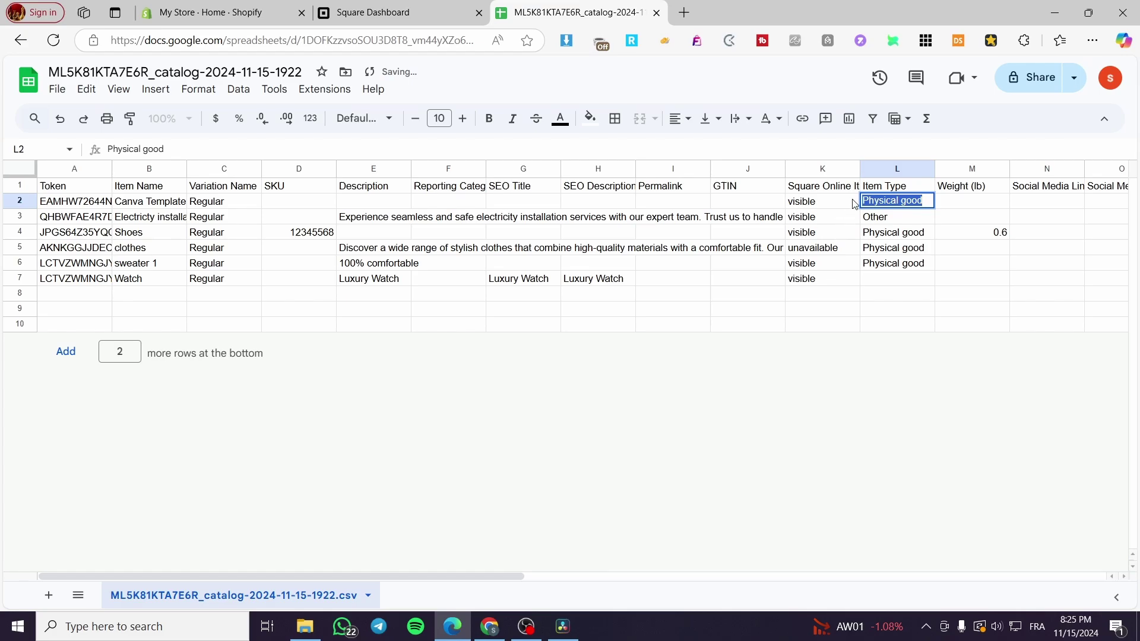
pyautogui.hotkey('ctrl', 'c')
pyautogui.click(900, 282)
pyautogui.hotkey('ctrl', 'v')
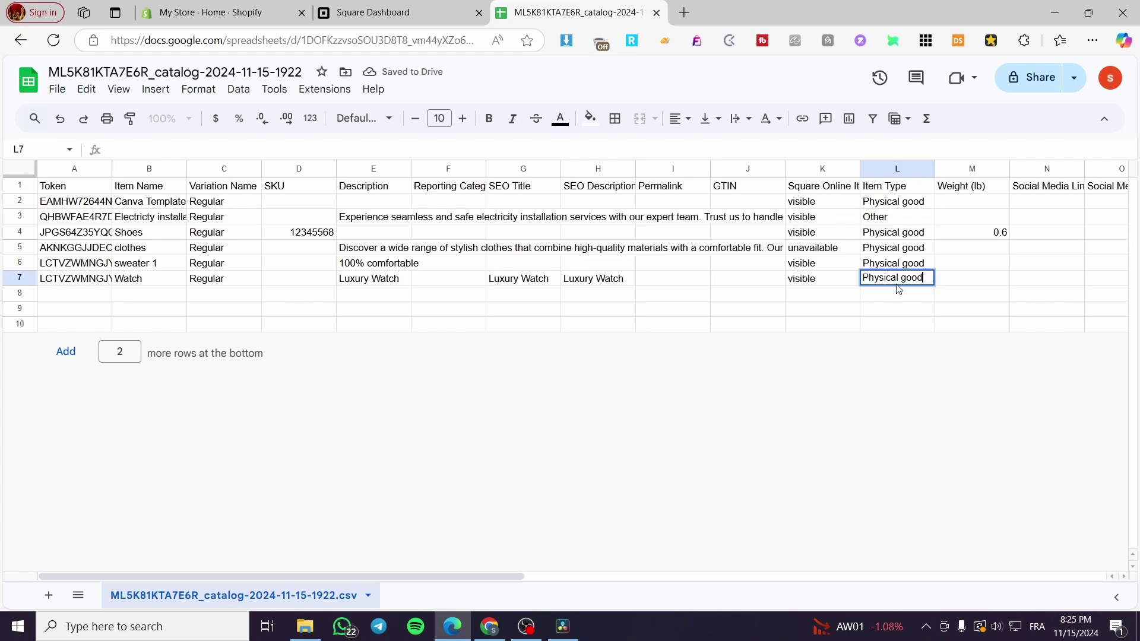
# - Set the Watch's Weight (lb) to 1.2
pyautogui.click(989, 279)
pyautogui.click(988, 277)
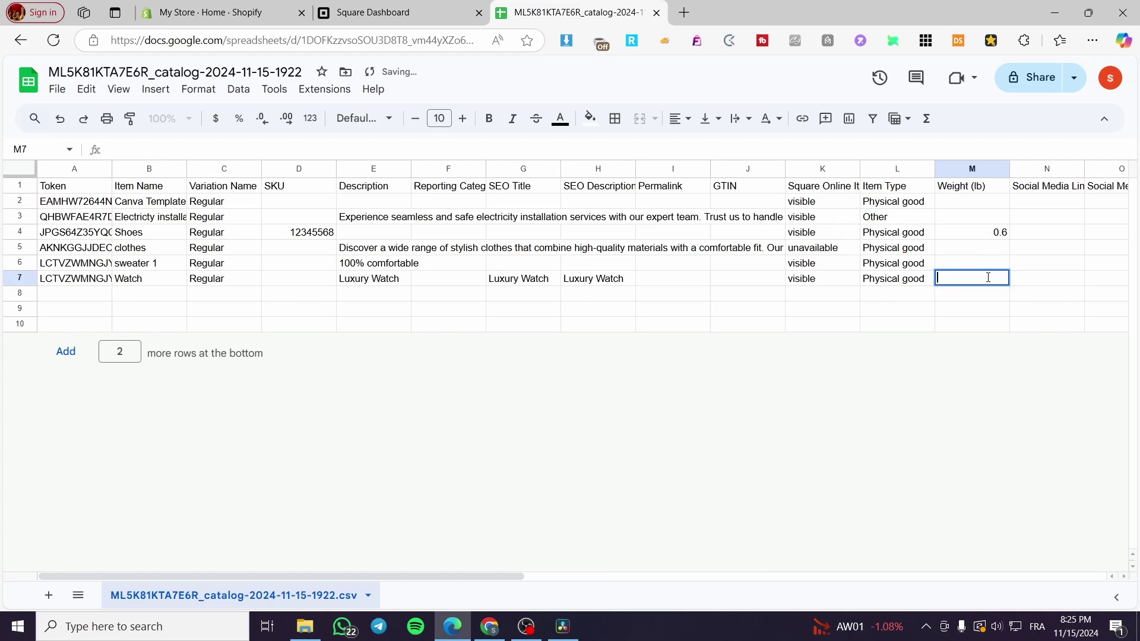
pyautogui.write('1.2')
pyautogui.moveTo(461, 576); pyautogui.dragTo(813, 600)
pyautogui.click(670, 324)
# - Set Shipping Enabled to Y and Self-serve Ordering, Delivery and Pickup Enabled to N for row 7
pyautogui.click(372, 191)
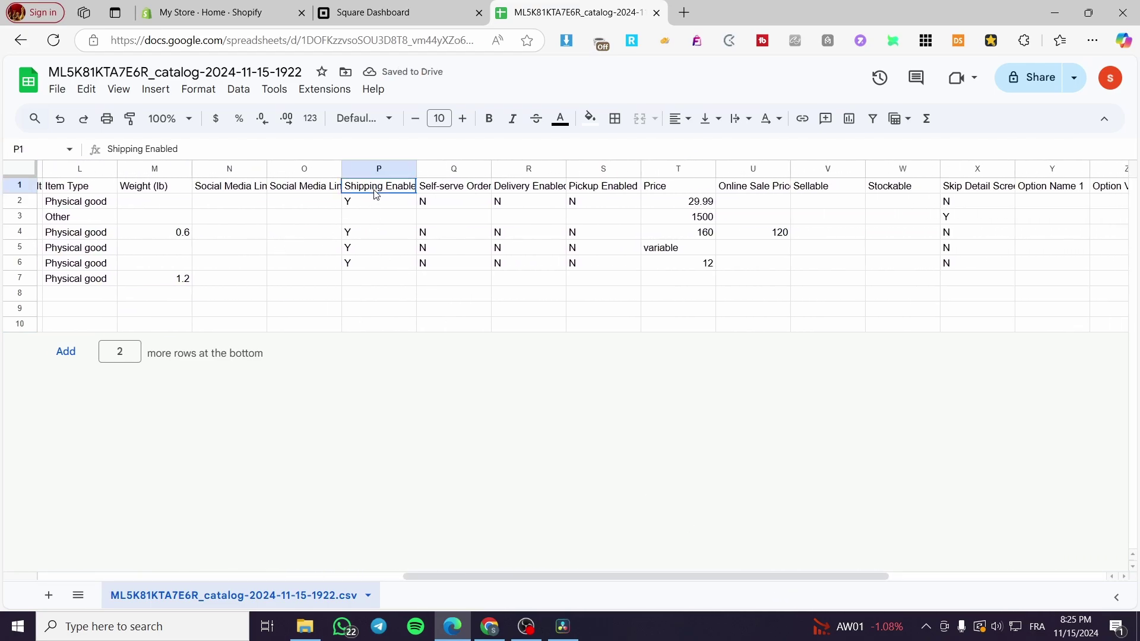
pyautogui.doubleClick(358, 280)
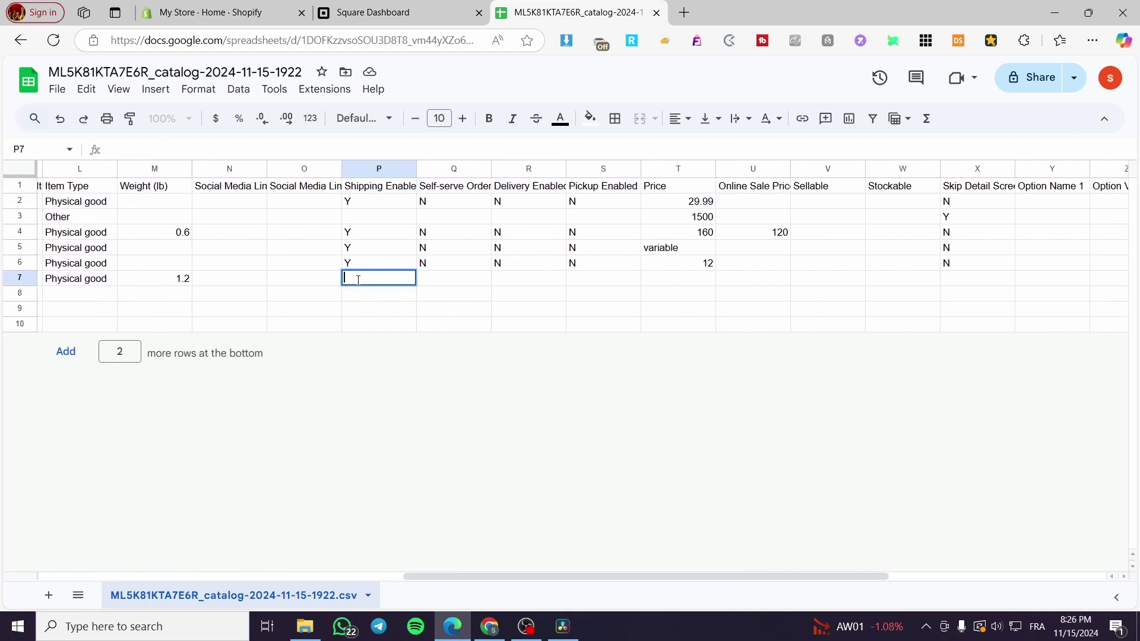
pyautogui.doubleClick(433, 279)
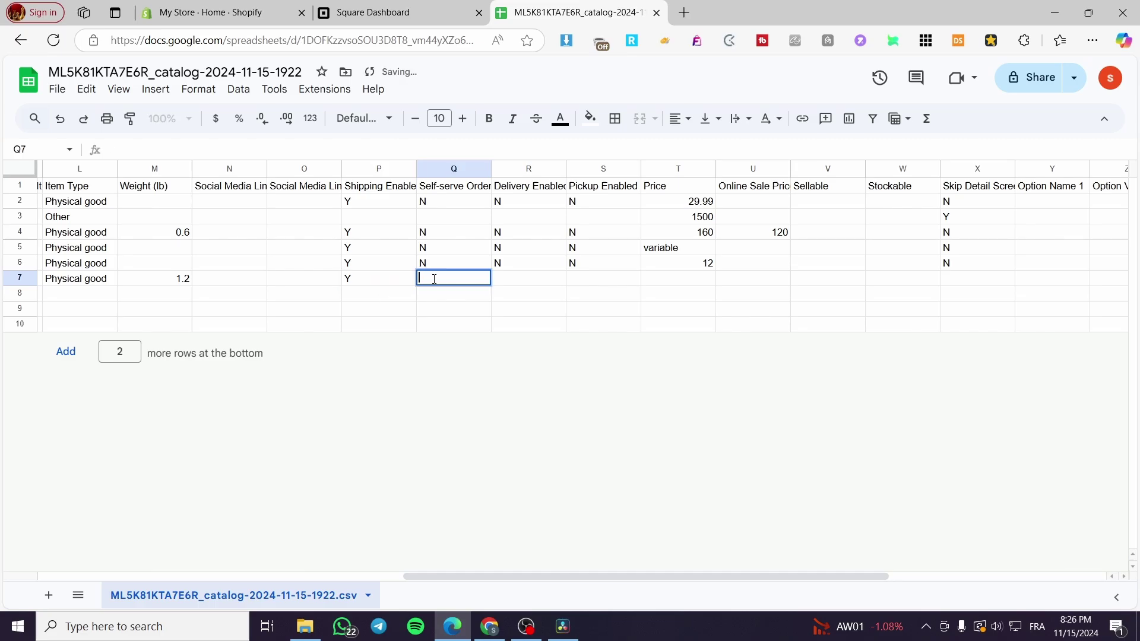
pyautogui.write('N')
pyautogui.rightClick(513, 278)
pyautogui.click(502, 279)
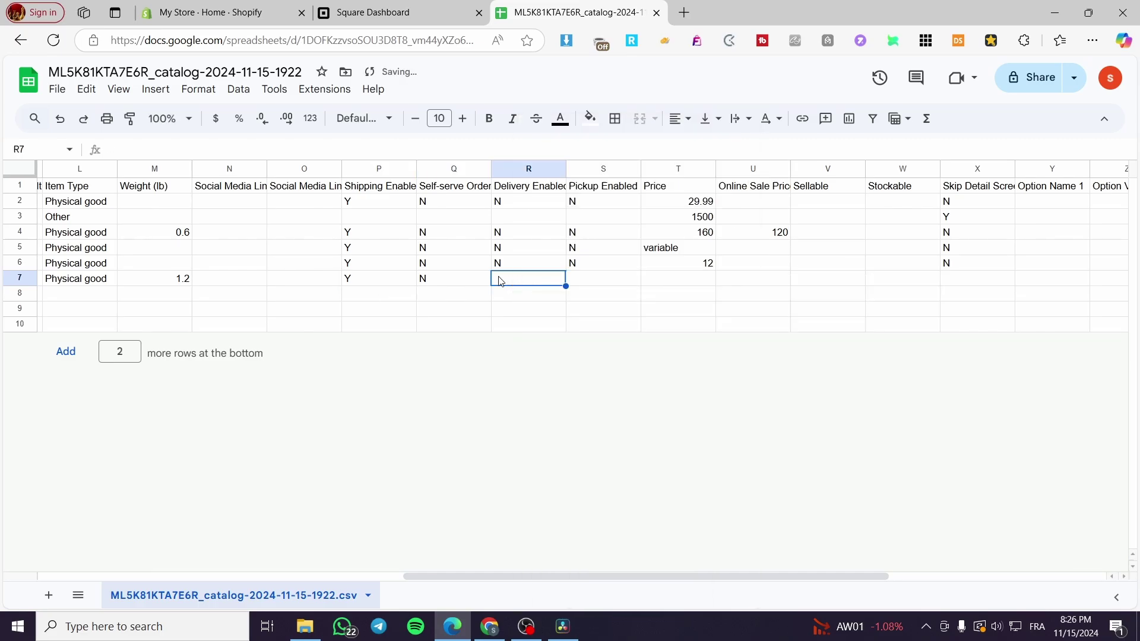
pyautogui.write('N')
pyautogui.click(583, 281)
pyautogui.write('N')
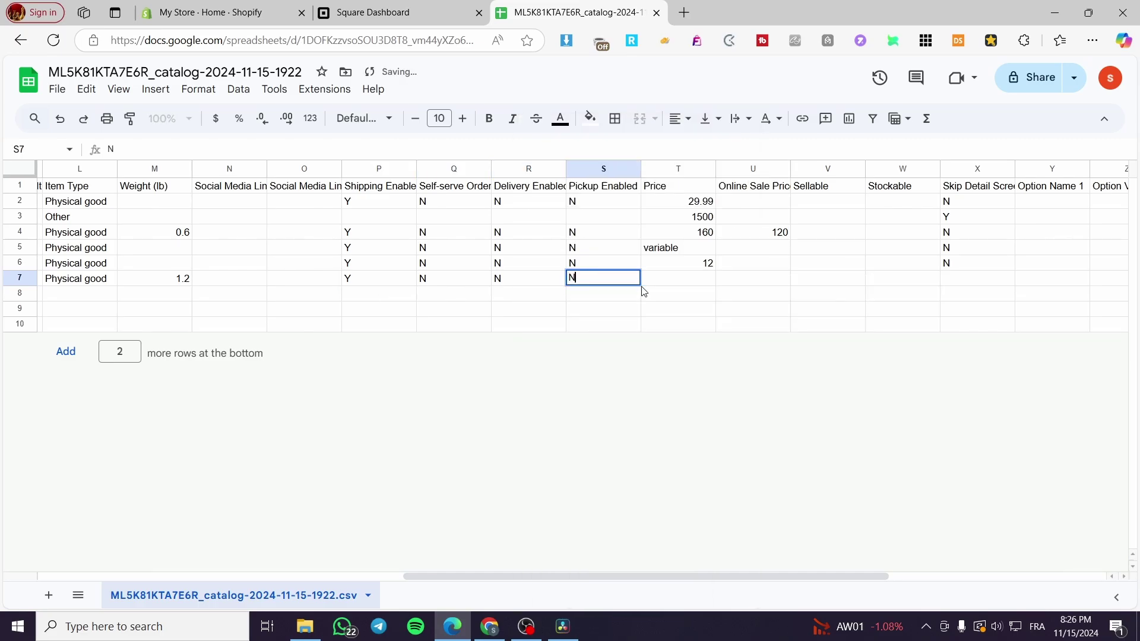
pyautogui.click(687, 283)
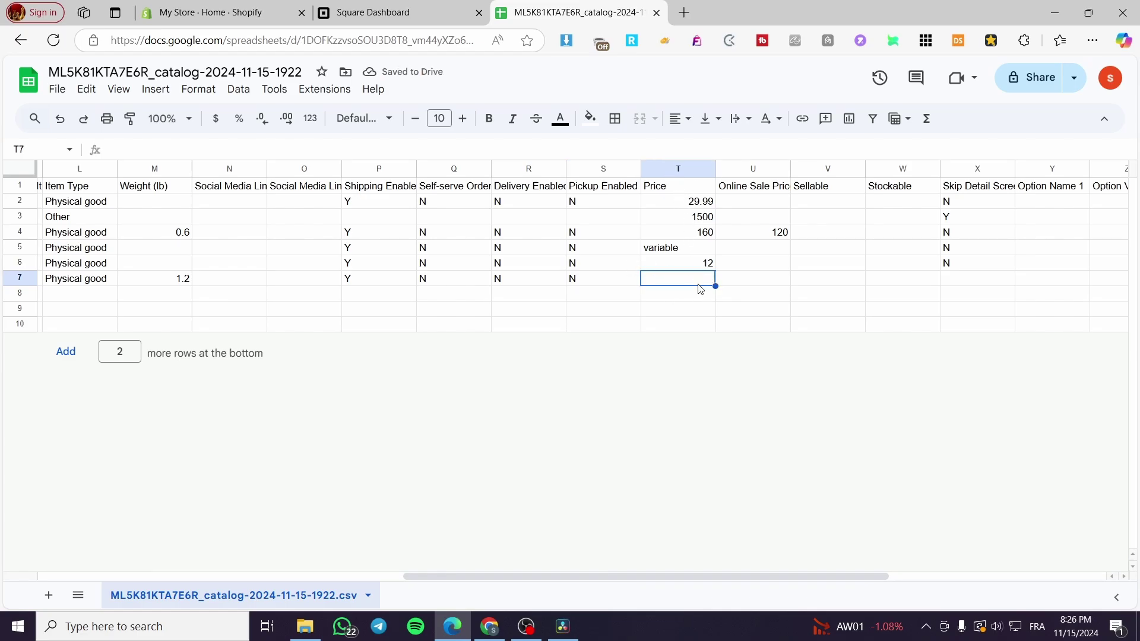
# - Give the Watch a price of 1200 and set Skip Detail Screen to N
pyautogui.doubleClick(698, 281)
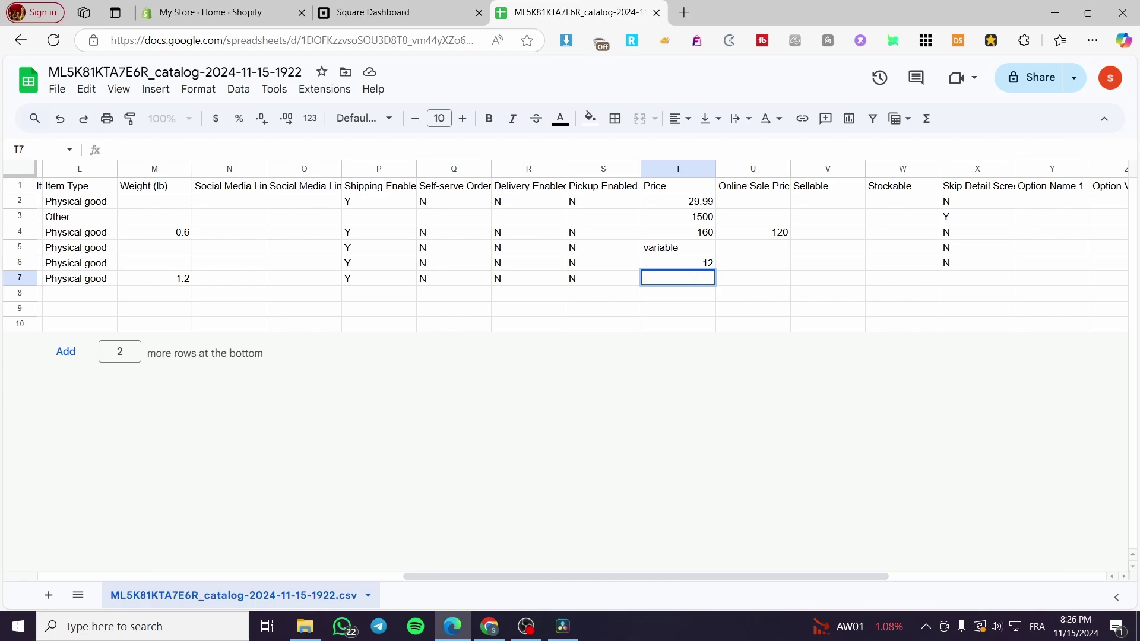
pyautogui.write('1200')
pyautogui.doubleClick(752, 277)
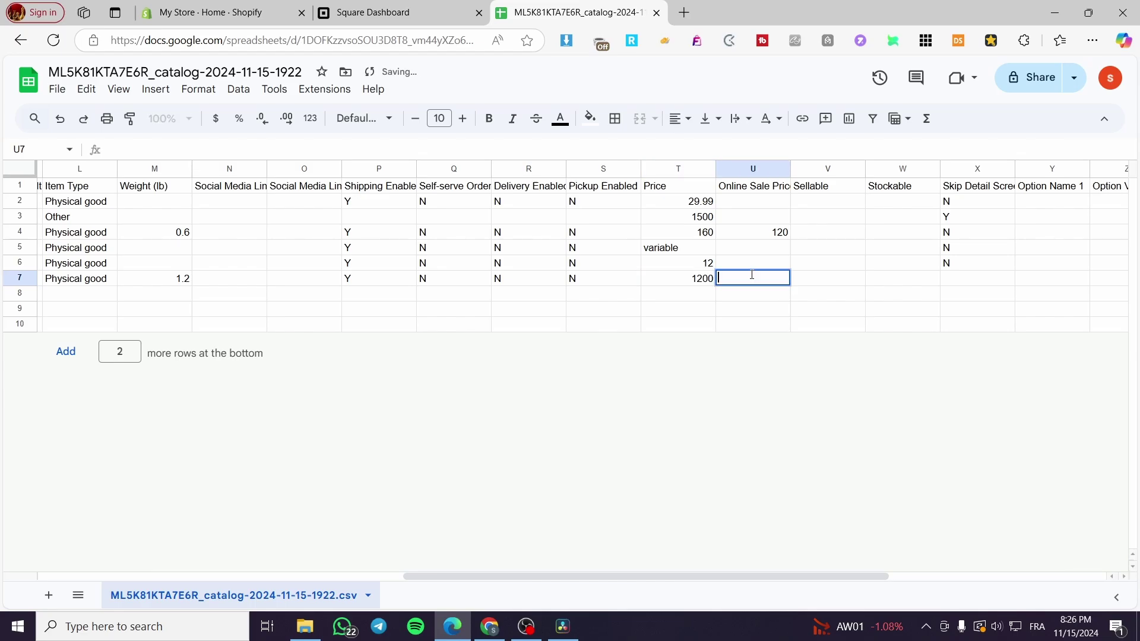
pyautogui.click(956, 281)
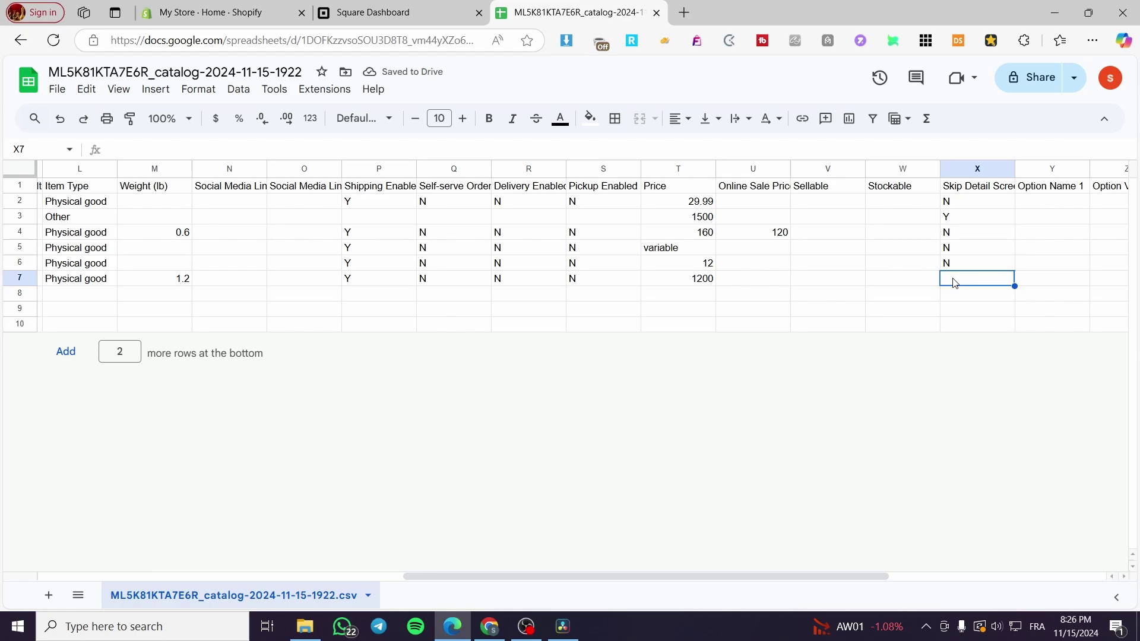
pyautogui.write('N')
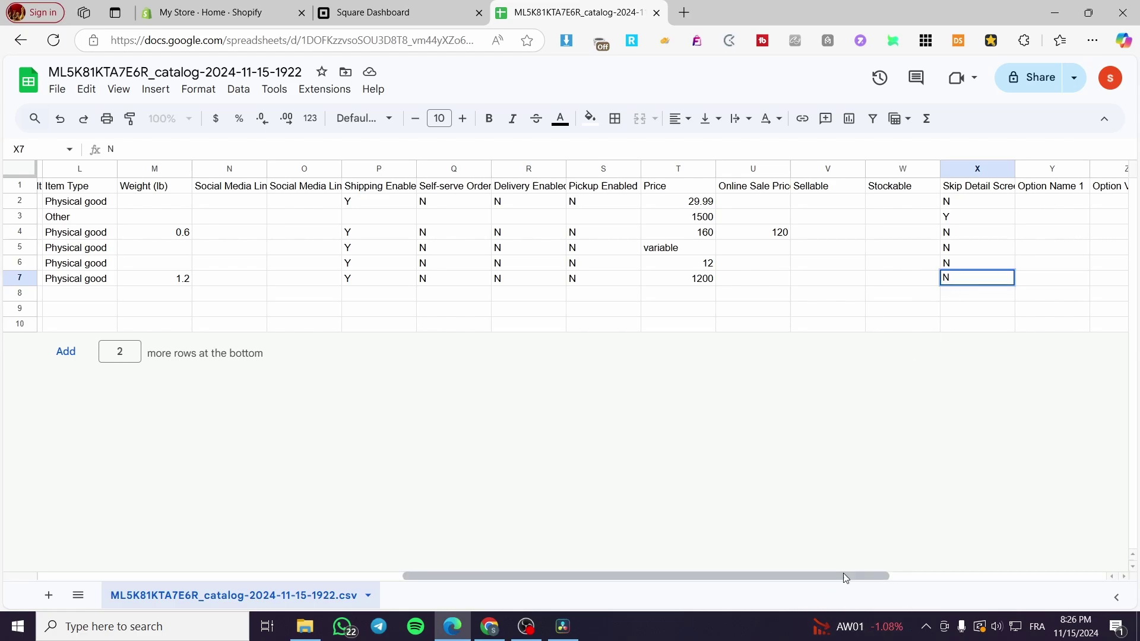
pyautogui.moveTo(843, 572); pyautogui.dragTo(997, 573)
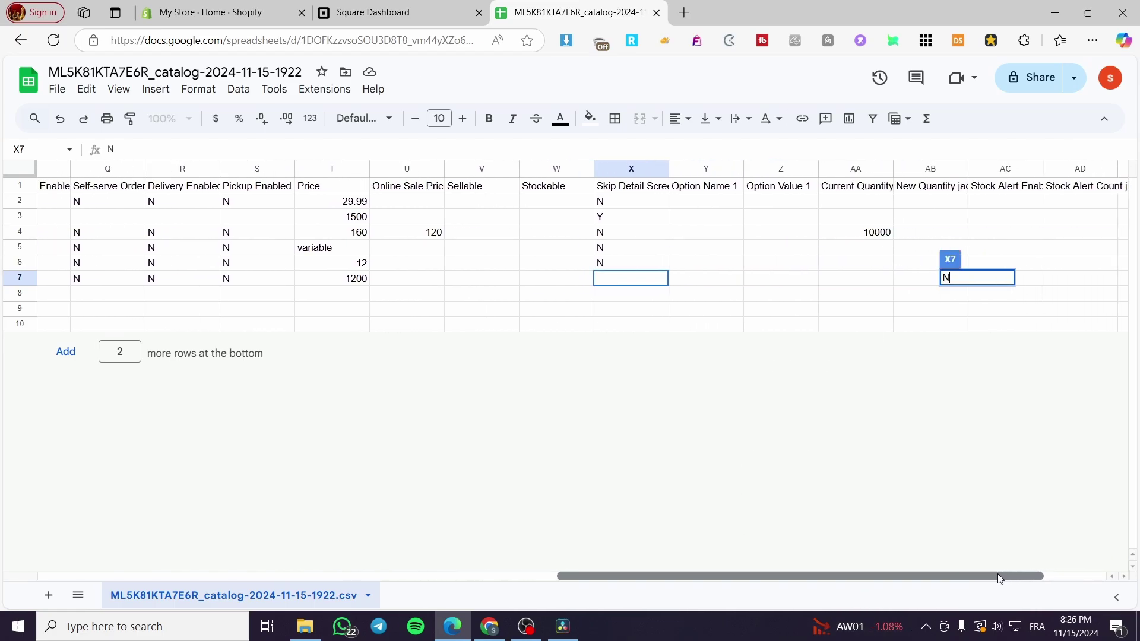
pyautogui.click(616, 276)
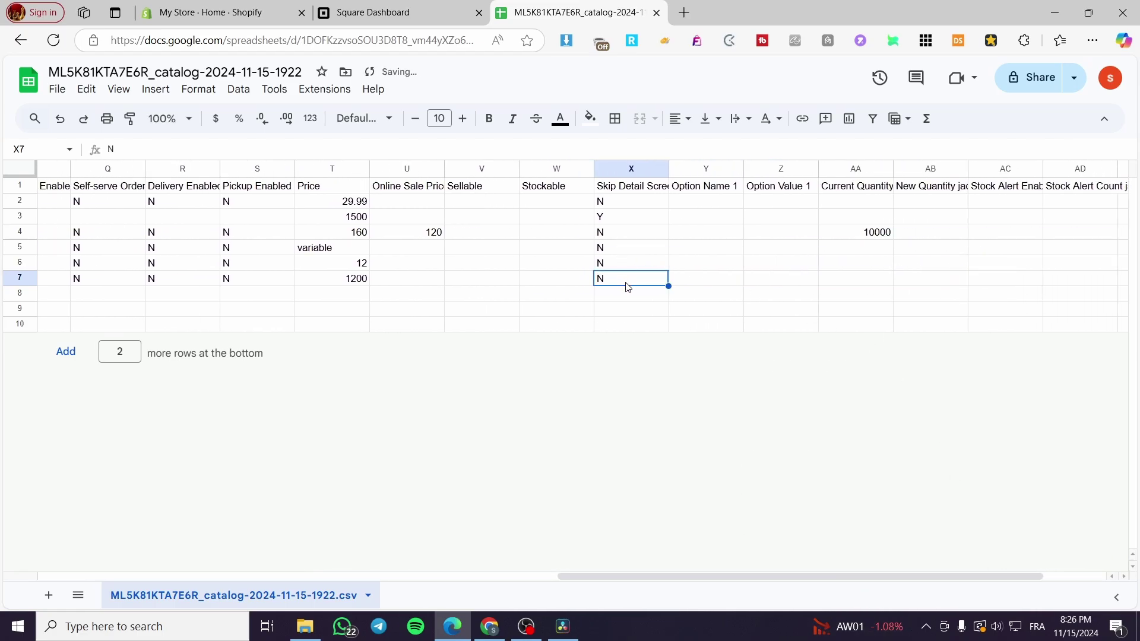
# - Enter 100 in AA7's Current Quantity and scroll back to column A
pyautogui.doubleClick(858, 278)
pyautogui.write('100')
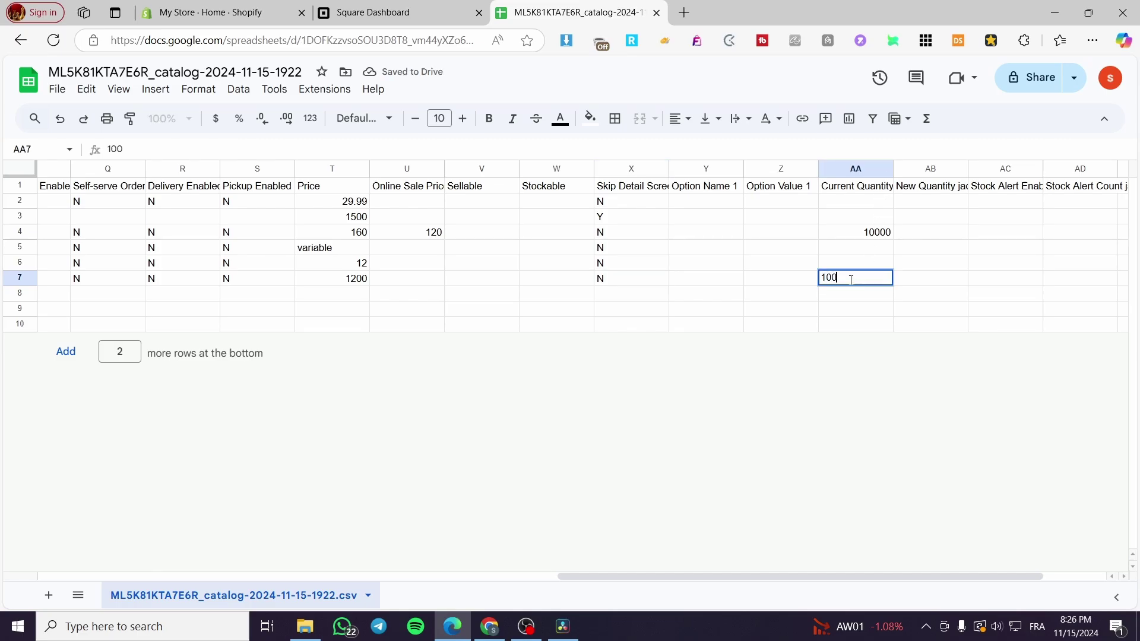
pyautogui.press('Return')
pyautogui.press('Down')
pyautogui.press('Down')
pyautogui.moveTo(899, 586); pyautogui.dragTo(173, 555)
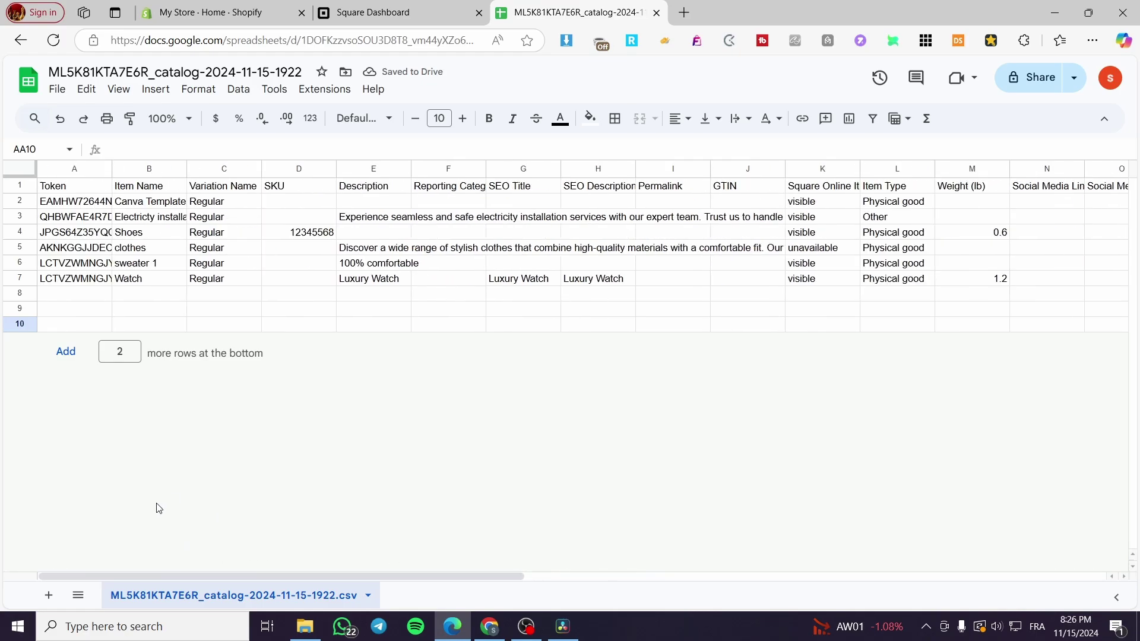
# - Select A2:AE6, the five original item rows, and delete their contents
pyautogui.click(90, 267)
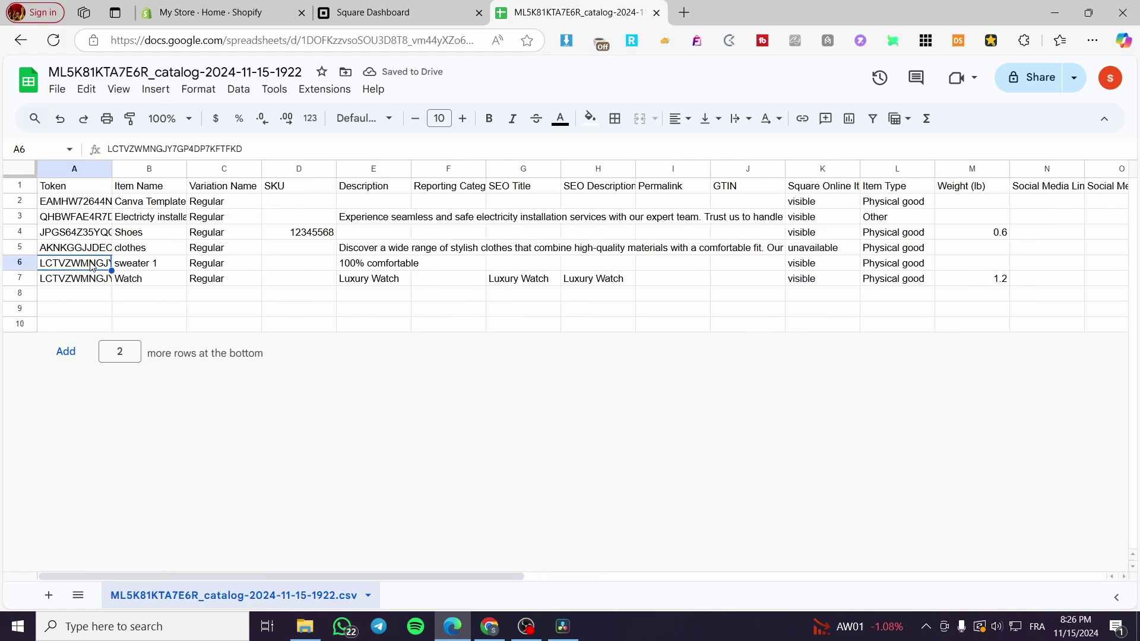
pyautogui.keyDown('shift'); pyautogui.click(89, 202); pyautogui.keyUp('shift')
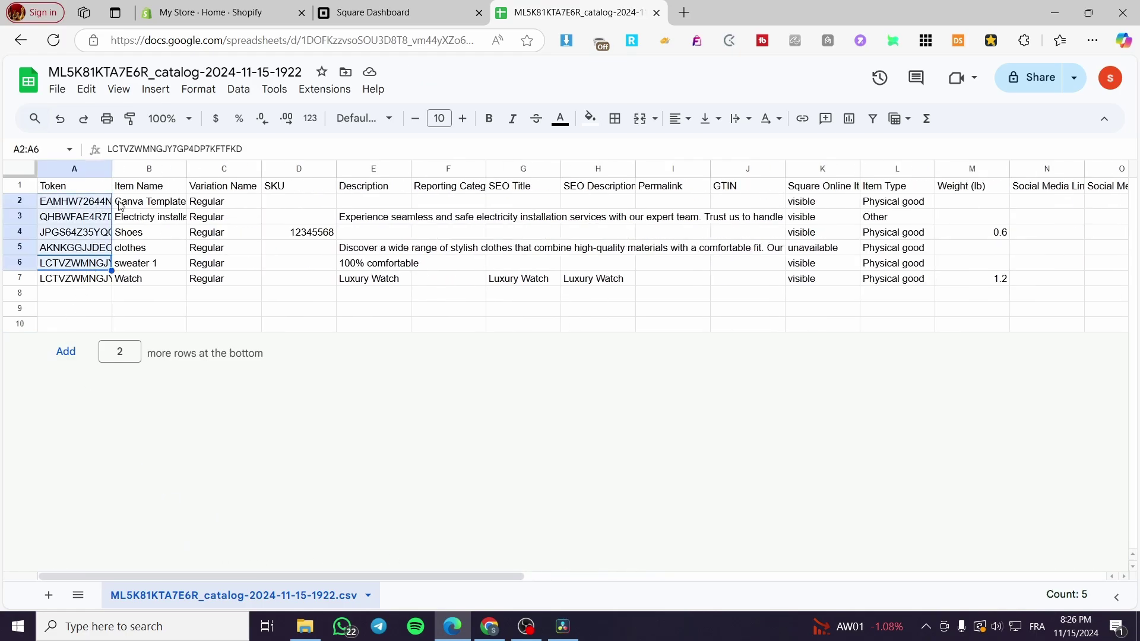
pyautogui.keyDown('shift'); pyautogui.click(894, 265); pyautogui.keyUp('shift')
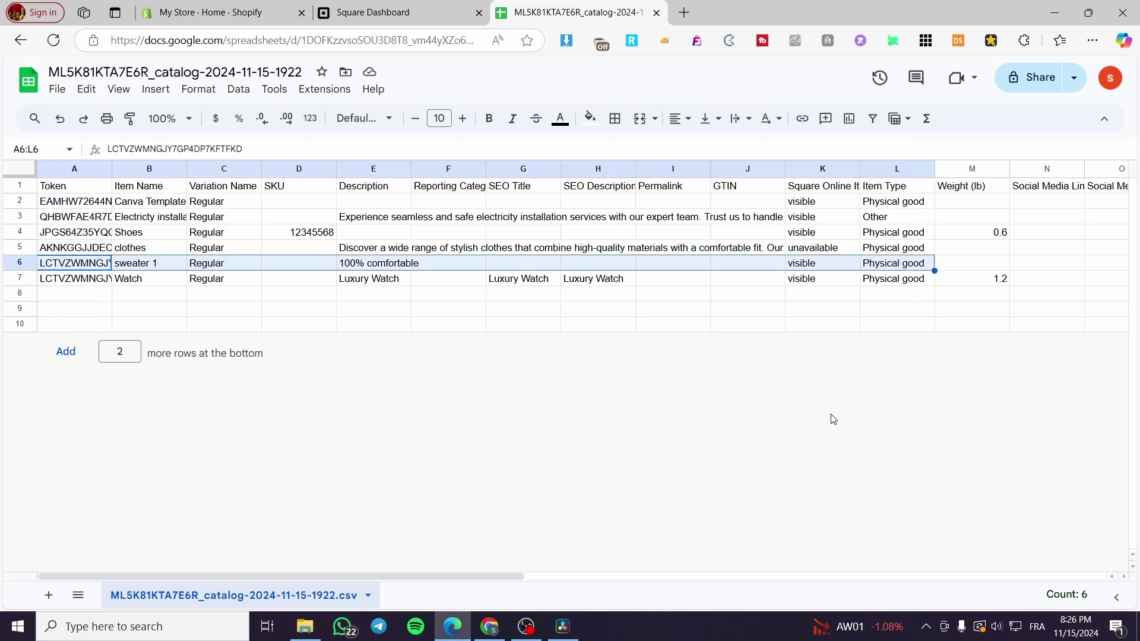
pyautogui.moveTo(505, 579); pyautogui.dragTo(1088, 579)
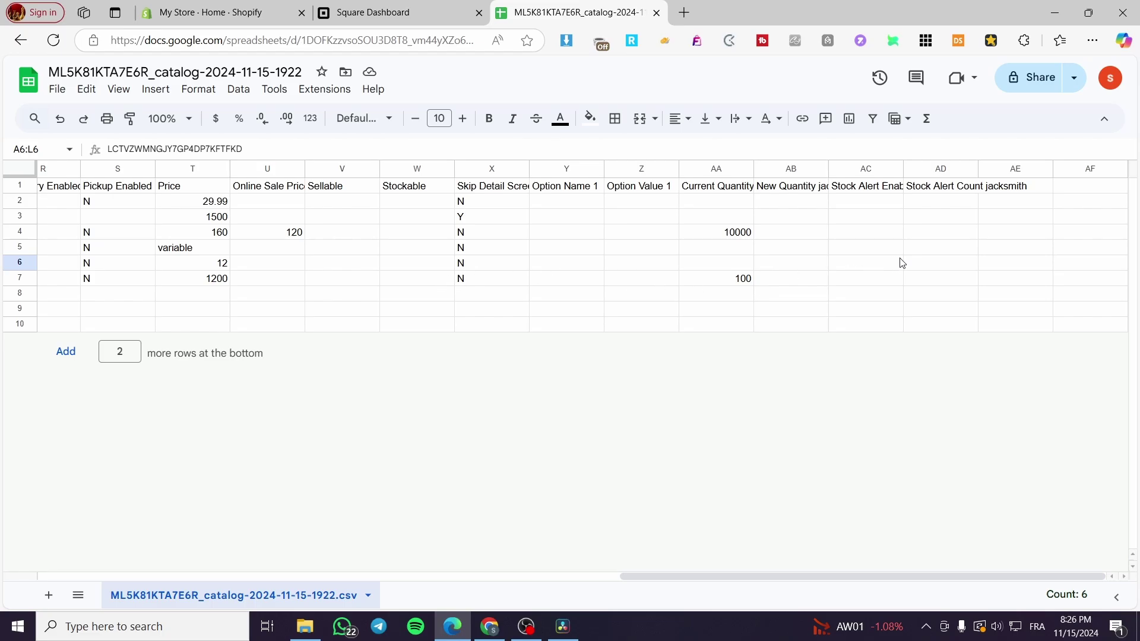
pyautogui.keyDown('shift'); pyautogui.click(1043, 268); pyautogui.keyUp('shift')
pyautogui.keyDown('shift'); pyautogui.click(1029, 205); pyautogui.keyUp('shift')
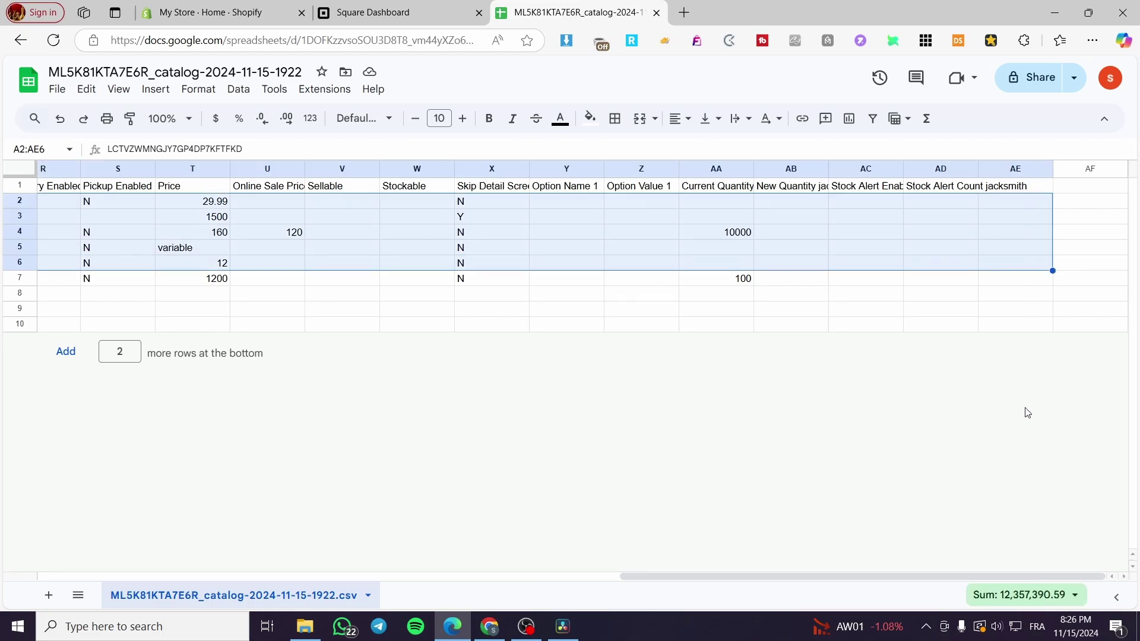
pyautogui.moveTo(993, 571); pyautogui.dragTo(238, 560)
pyautogui.press('Delete')
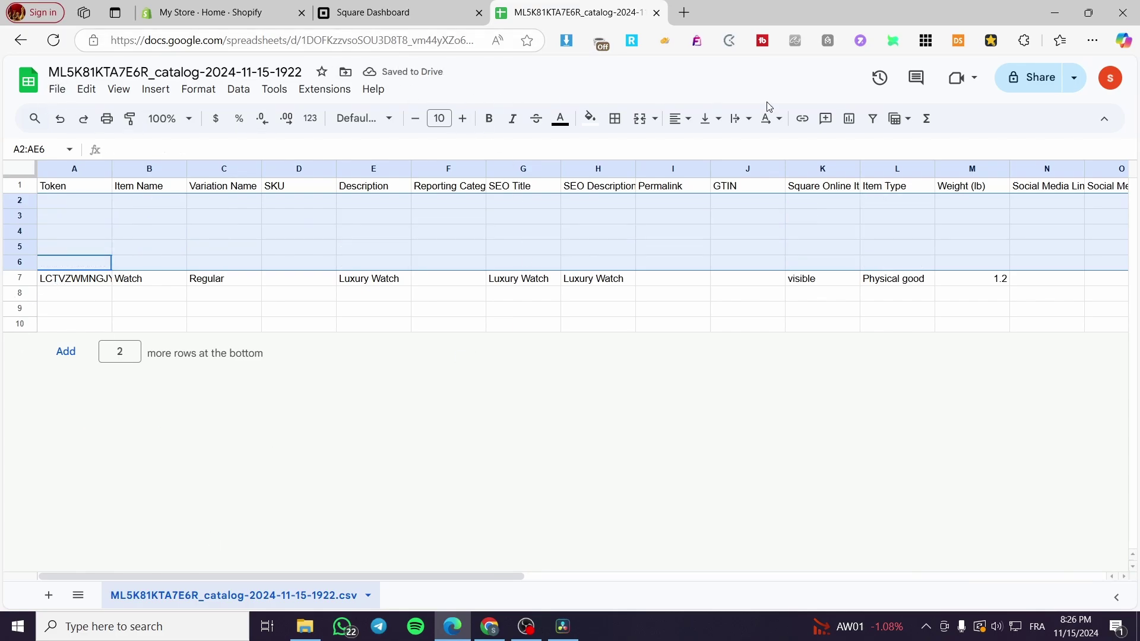
# - Download the sheet as a Comma Separated Values (.csv) file and return to Square Dashboard
pyautogui.click(56, 89)
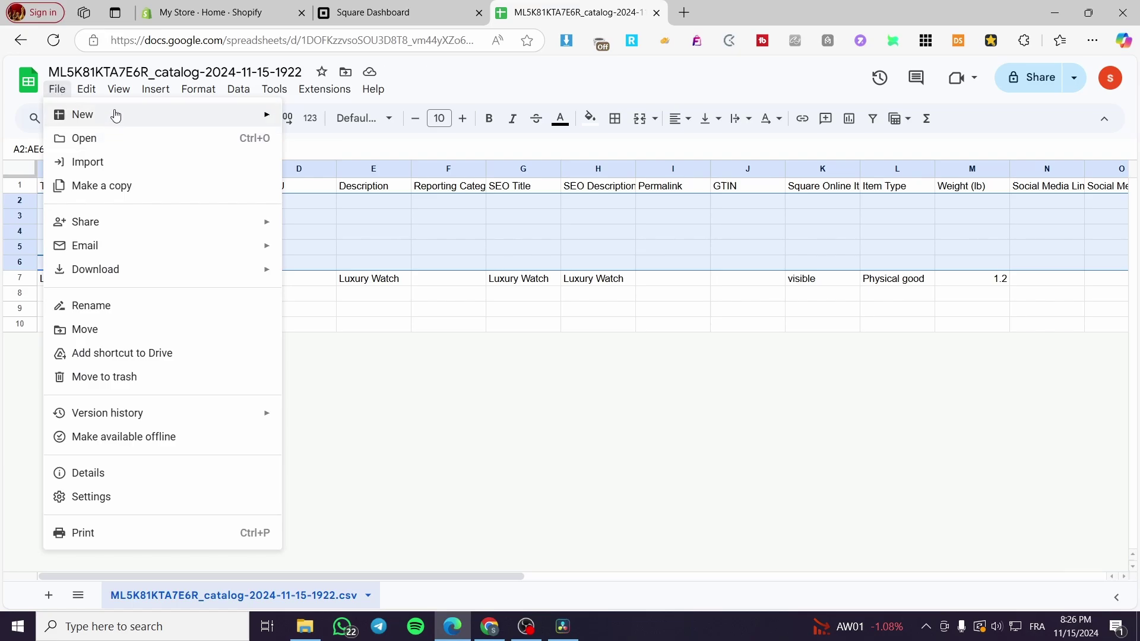
pyautogui.moveTo(178, 270)
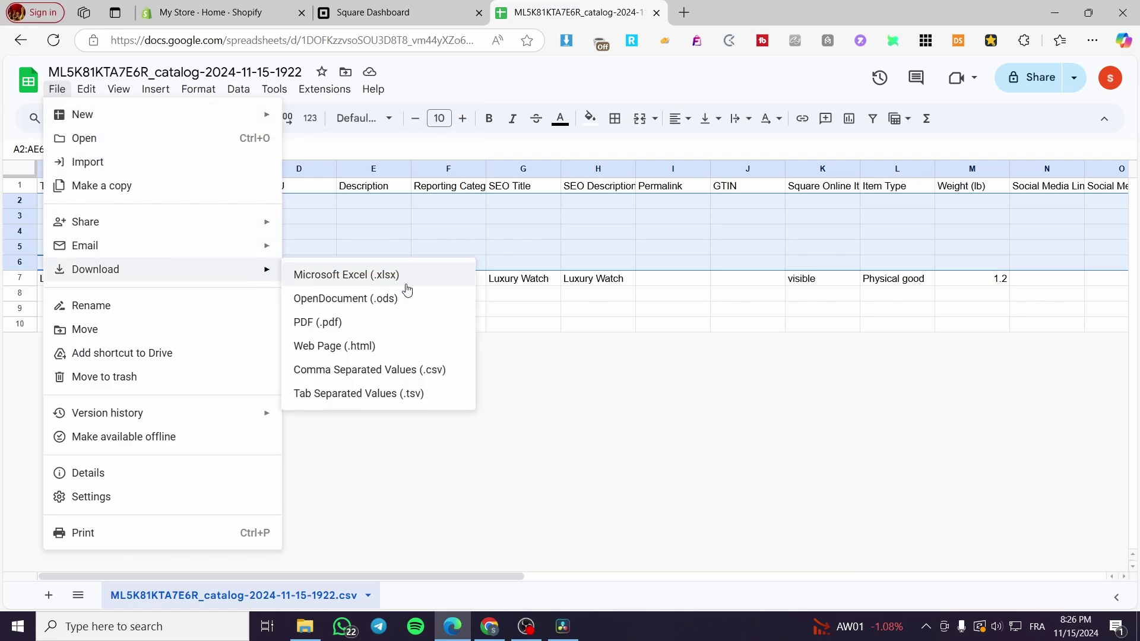
pyautogui.click(400, 376)
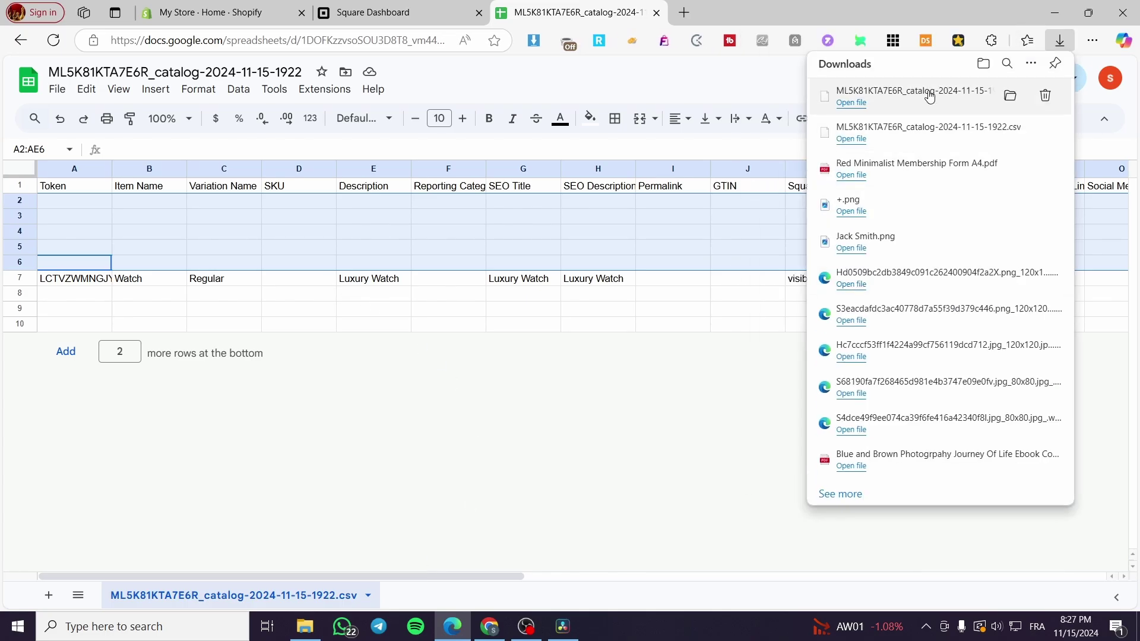
pyautogui.click(390, 6)
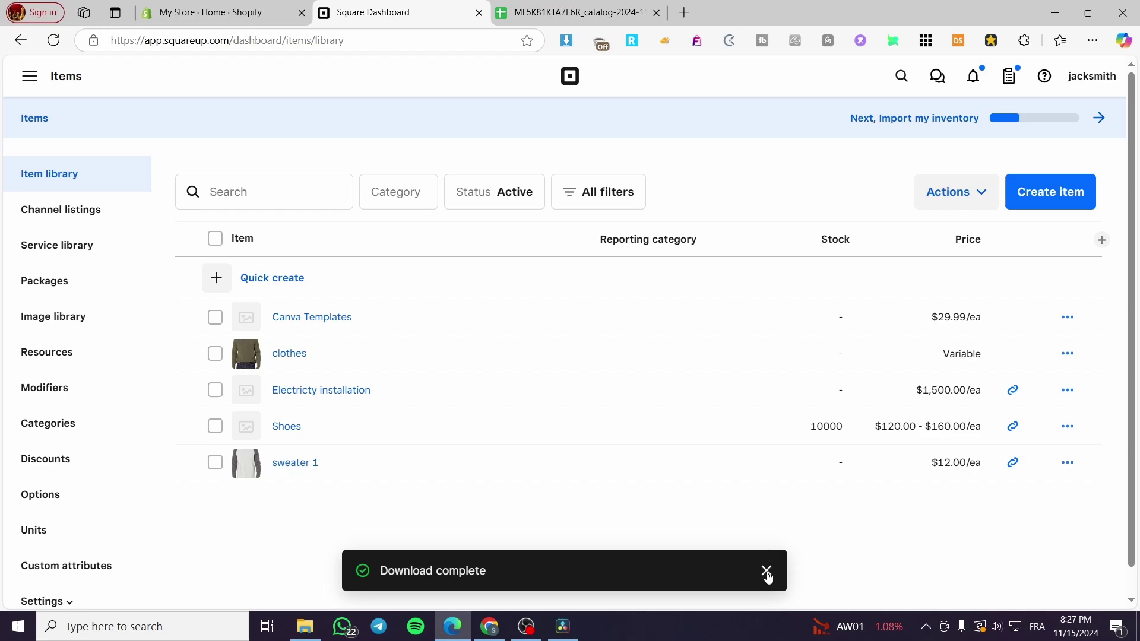
# - Start an Import library and drop the downloaded catalog CSV onto the upload area
pyautogui.click(951, 192)
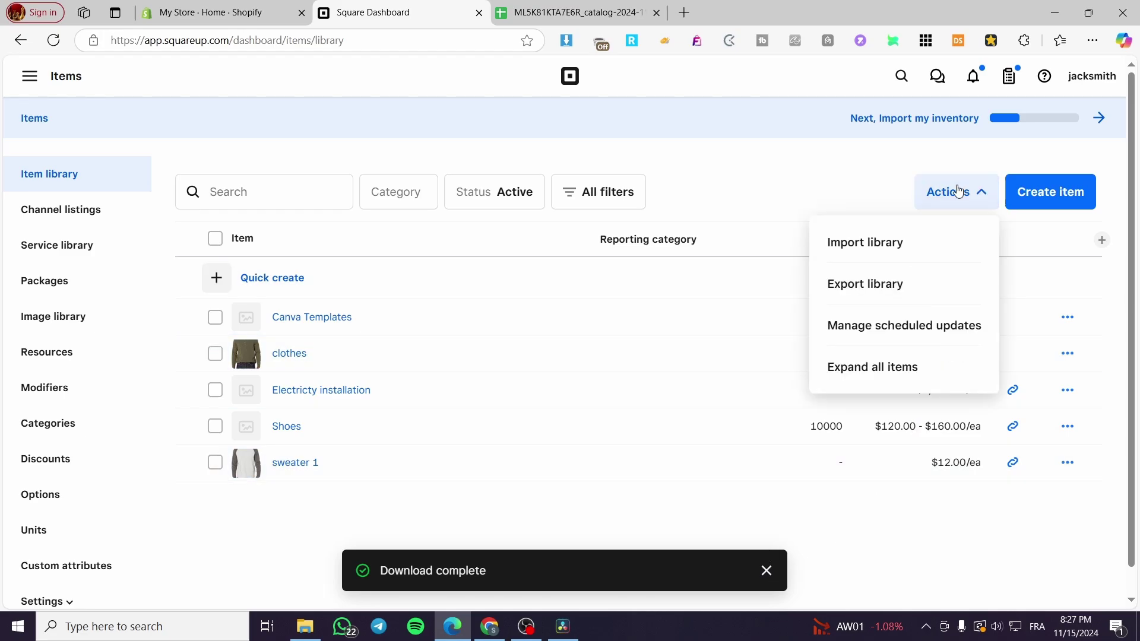
pyautogui.click(915, 242)
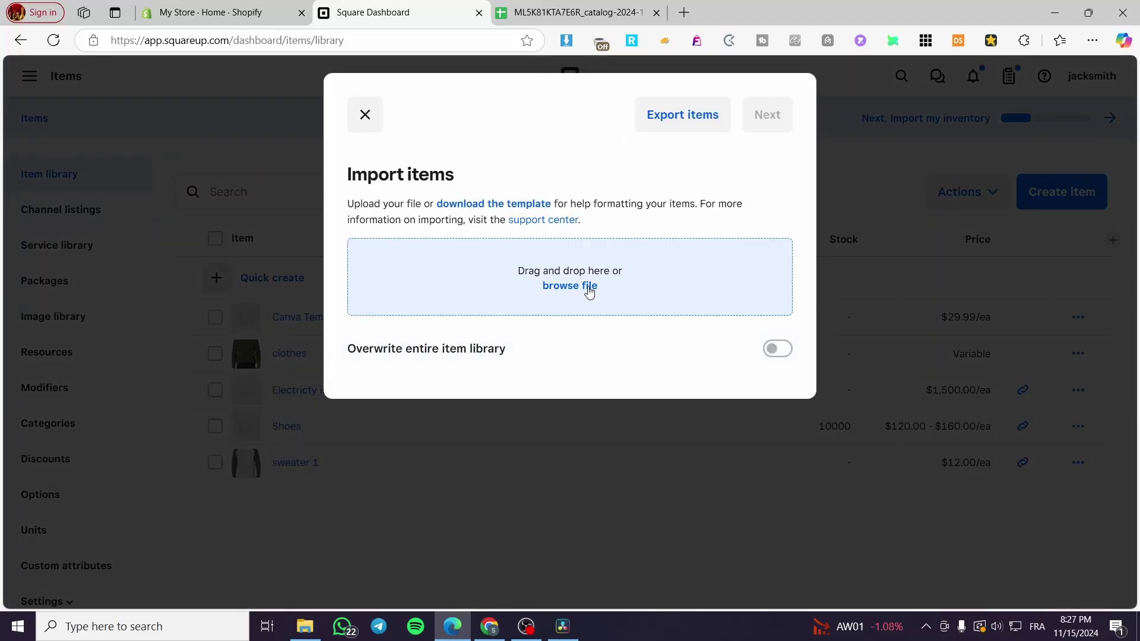
pyautogui.click(1092, 40)
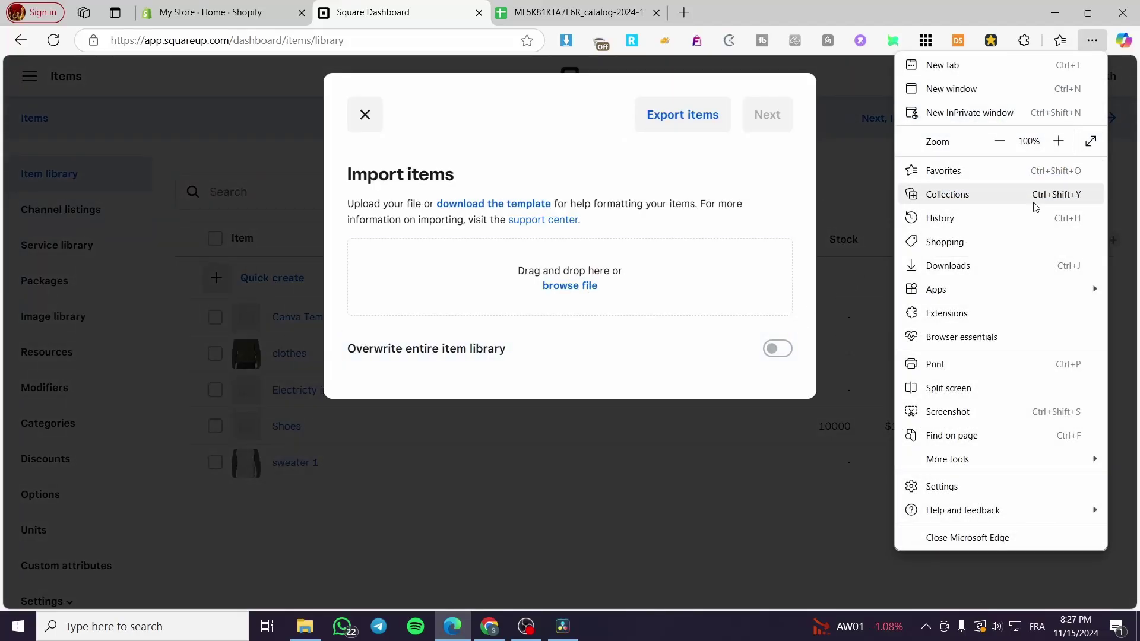
pyautogui.click(986, 266)
pyautogui.moveTo(908, 95); pyautogui.dragTo(569, 279)
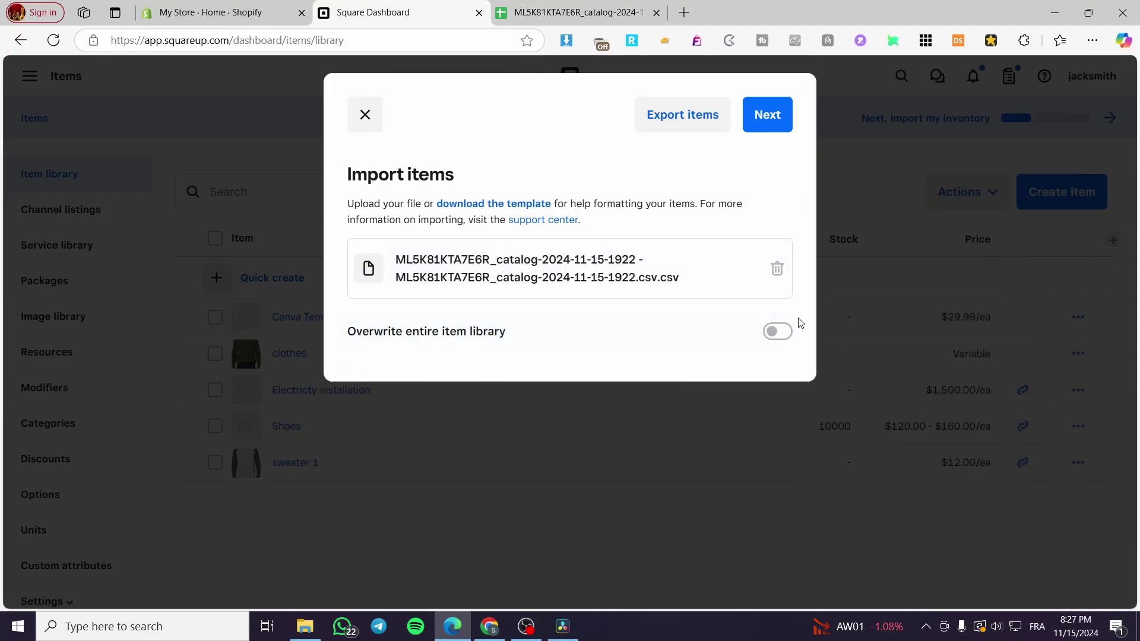
# - Keep the default column mapping, including Option Name 3, and run the import
pyautogui.click(766, 119)
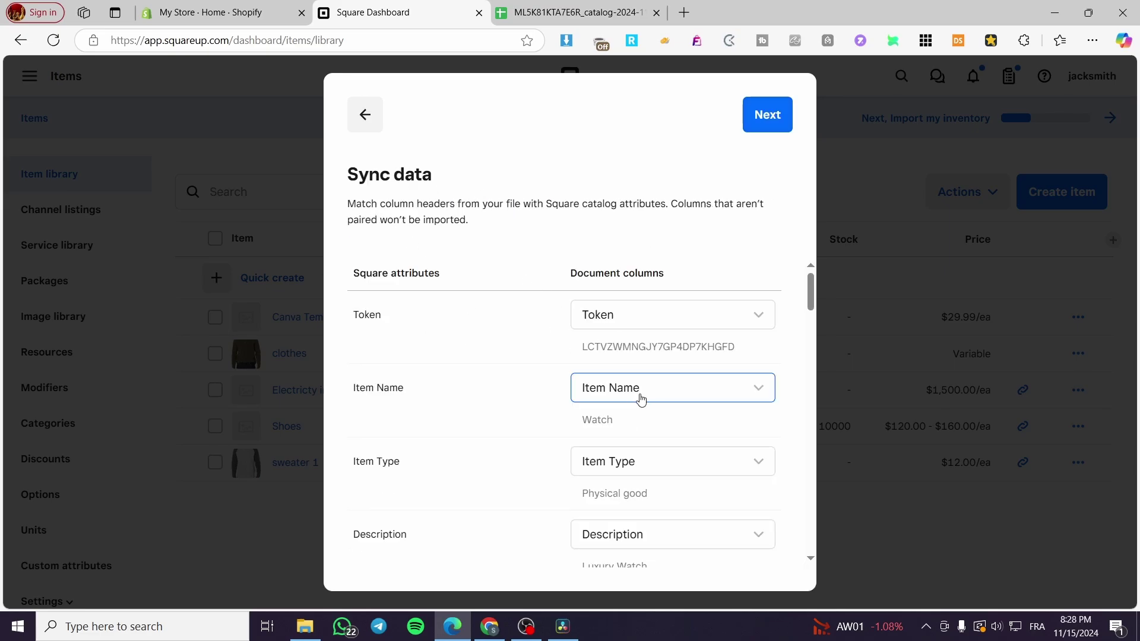
pyautogui.scroll(-1, 621, 413)
pyautogui.scroll(-10, 620, 414)
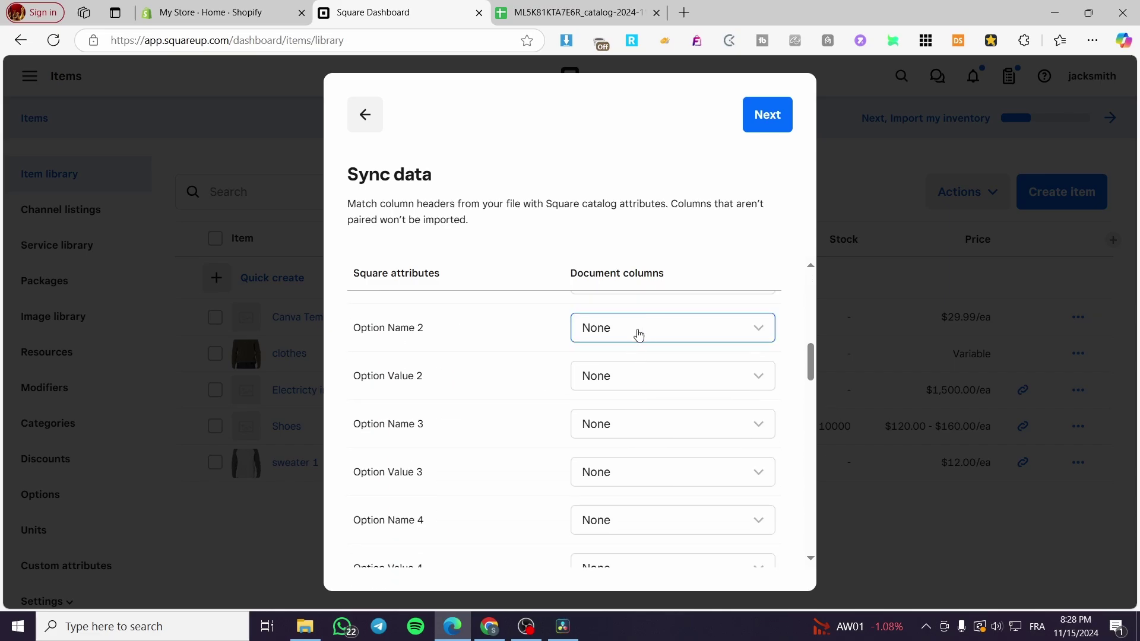
pyautogui.scroll(6, 638, 353)
pyautogui.scroll(-8, 634, 350)
pyautogui.click(633, 350)
pyautogui.scroll(-15, 633, 349)
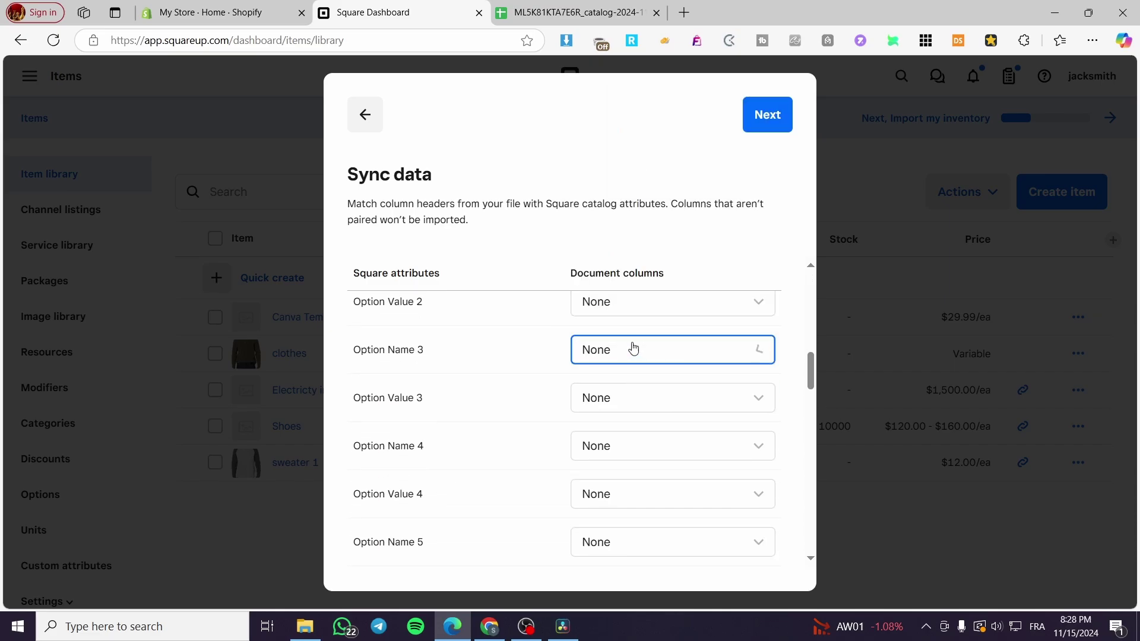
pyautogui.scroll(-3, 633, 348)
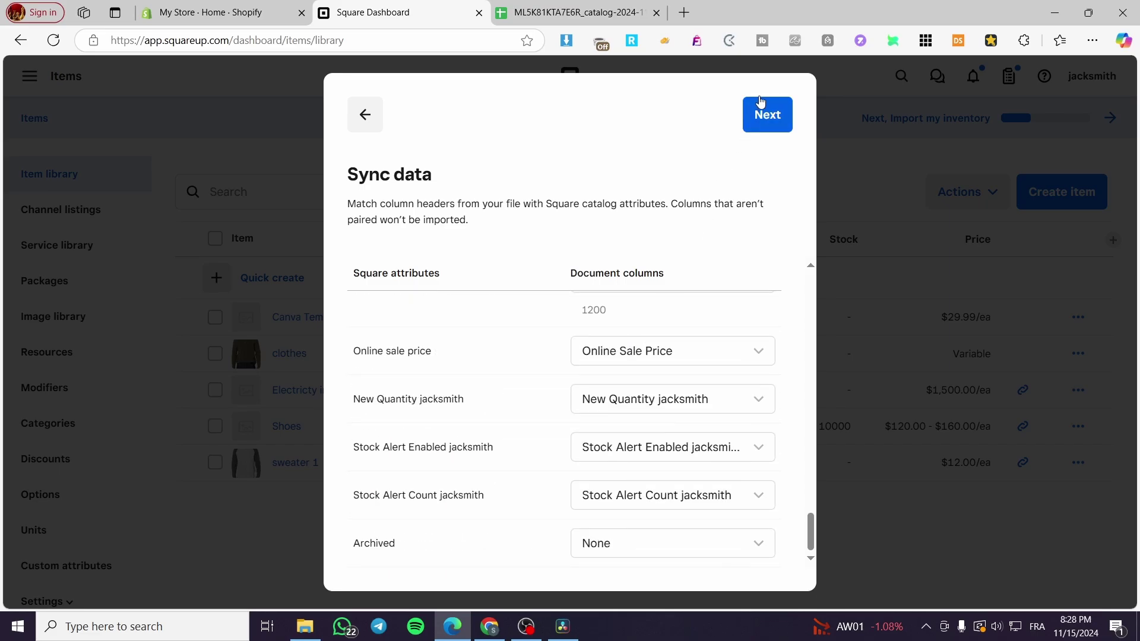
pyautogui.click(766, 115)
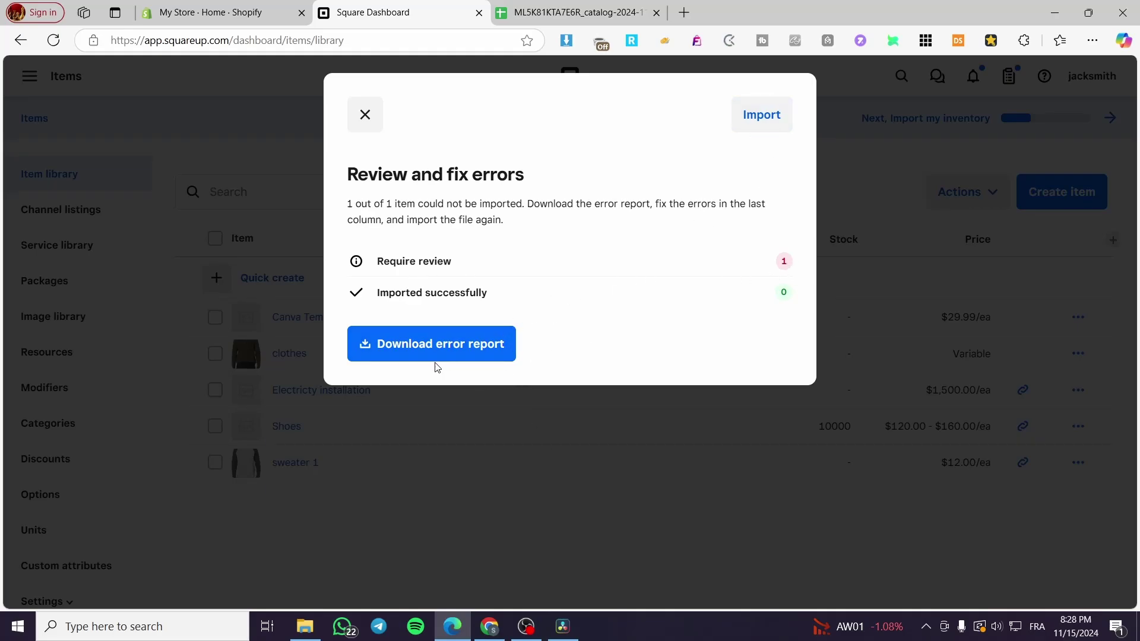
# - Close the import dialog and reload the Item library, which still lists five items
pyautogui.click(760, 121)
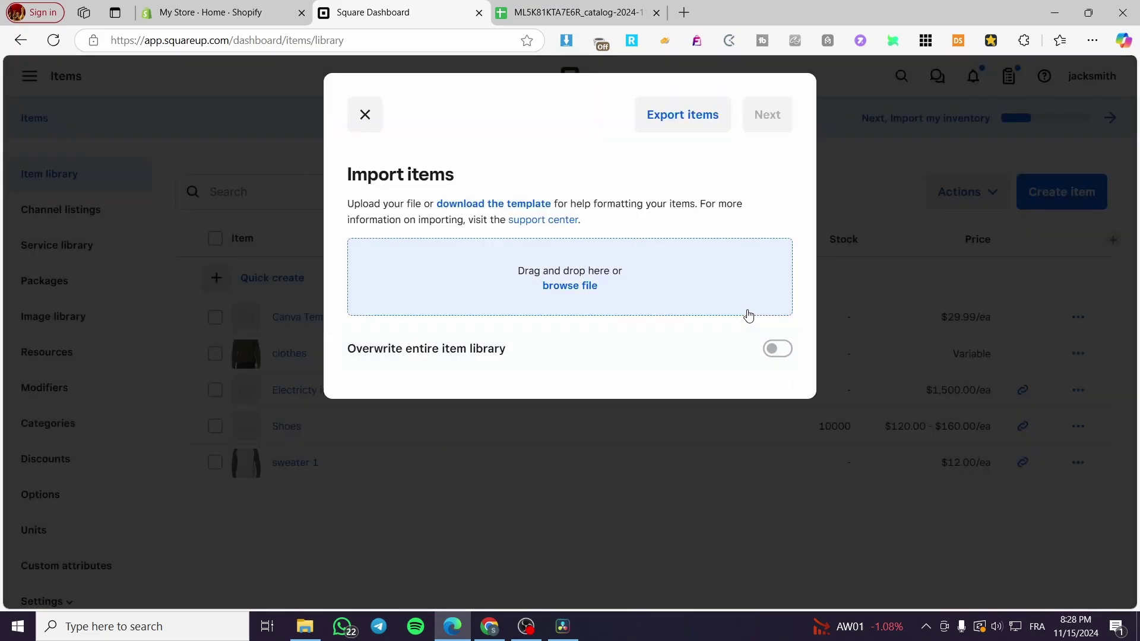
pyautogui.click(365, 115)
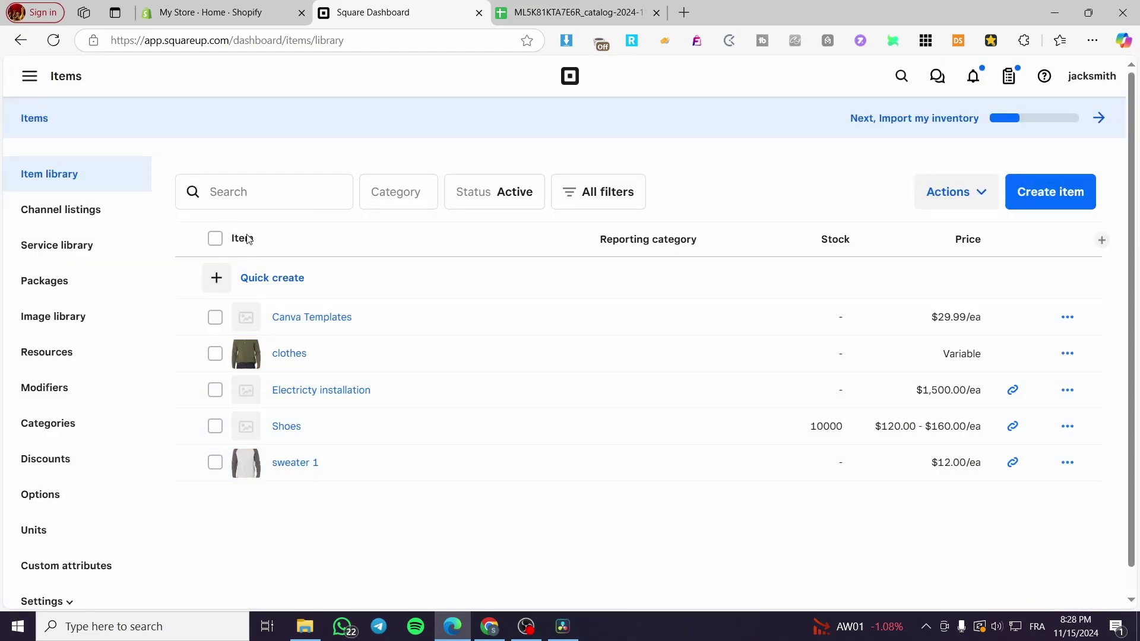
pyautogui.click(59, 39)
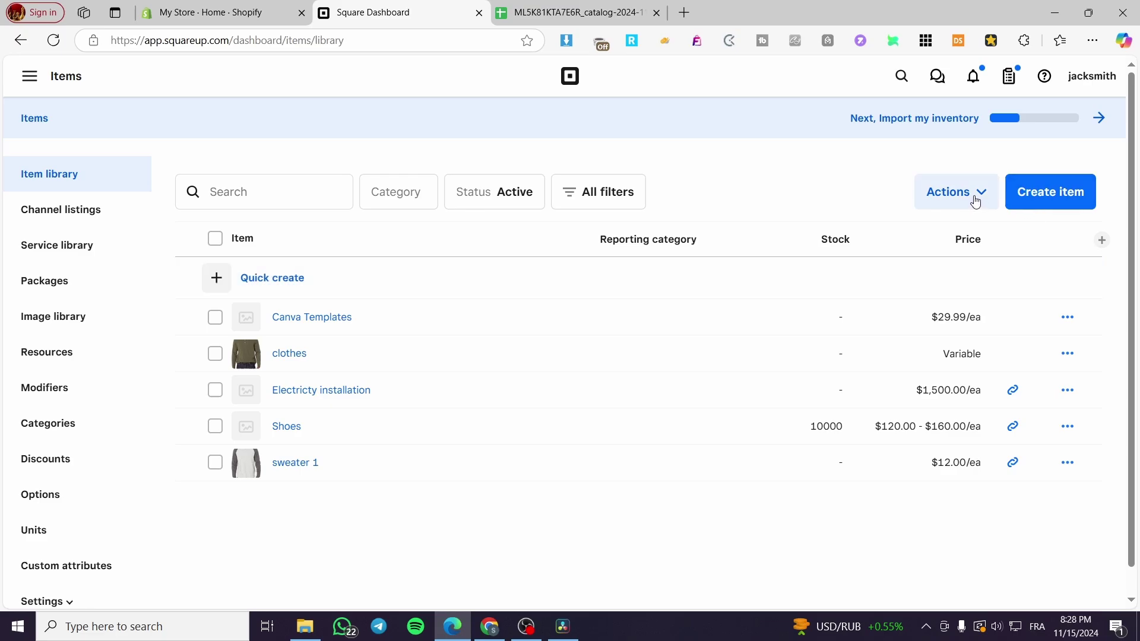
# - Re-import the catalog CSV from Downloads with the default column mapping
pyautogui.click(965, 193)
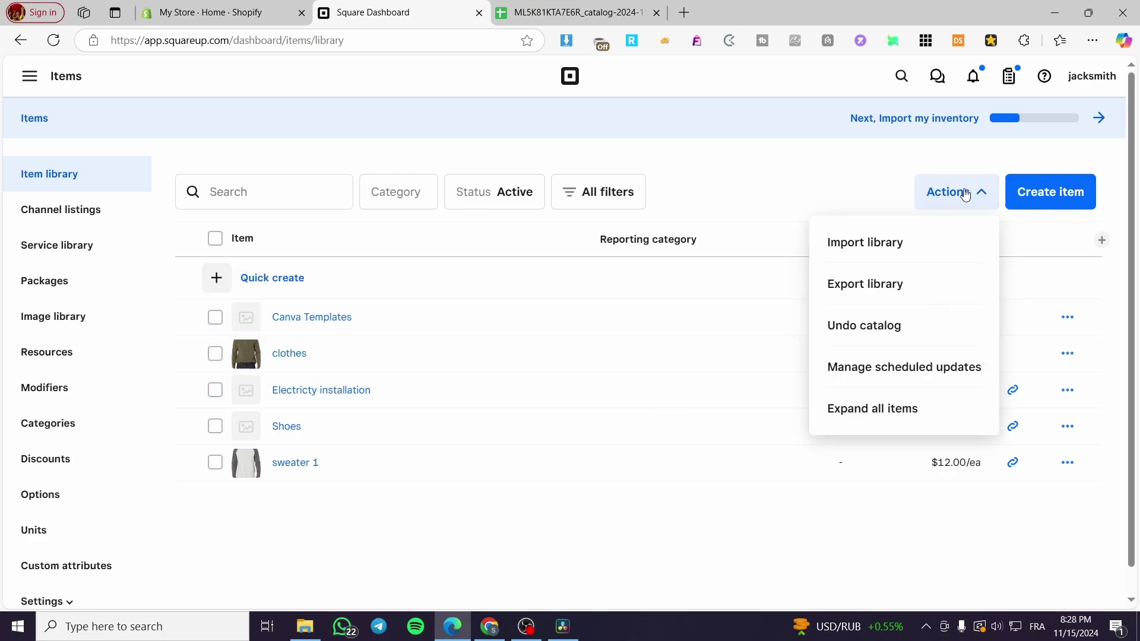
pyautogui.click(934, 242)
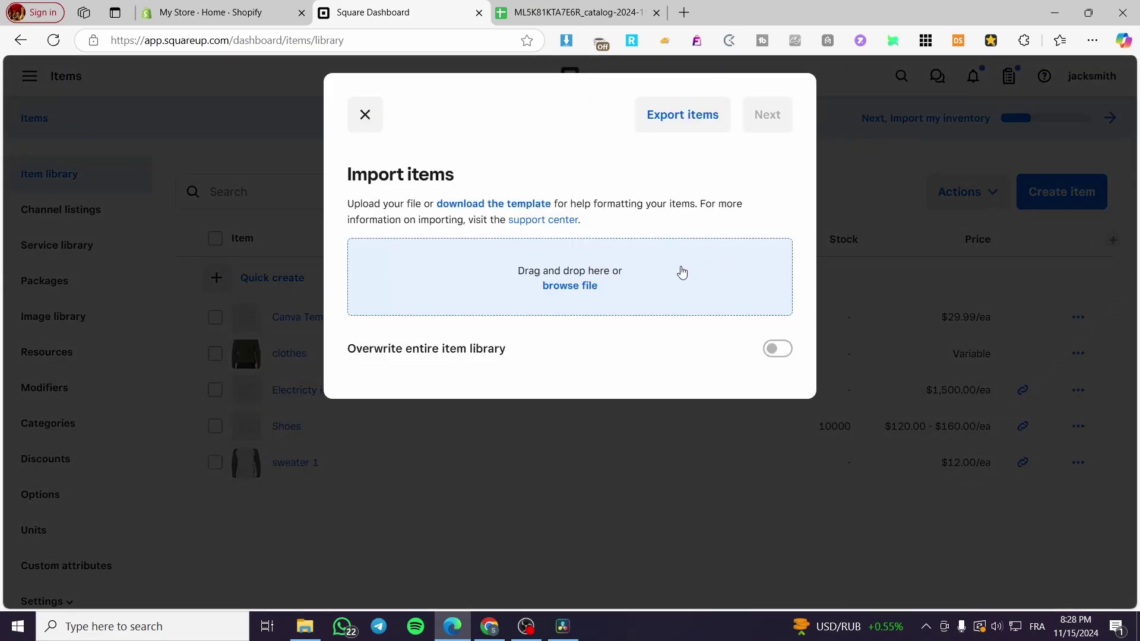
pyautogui.click(1098, 47)
pyautogui.click(1007, 263)
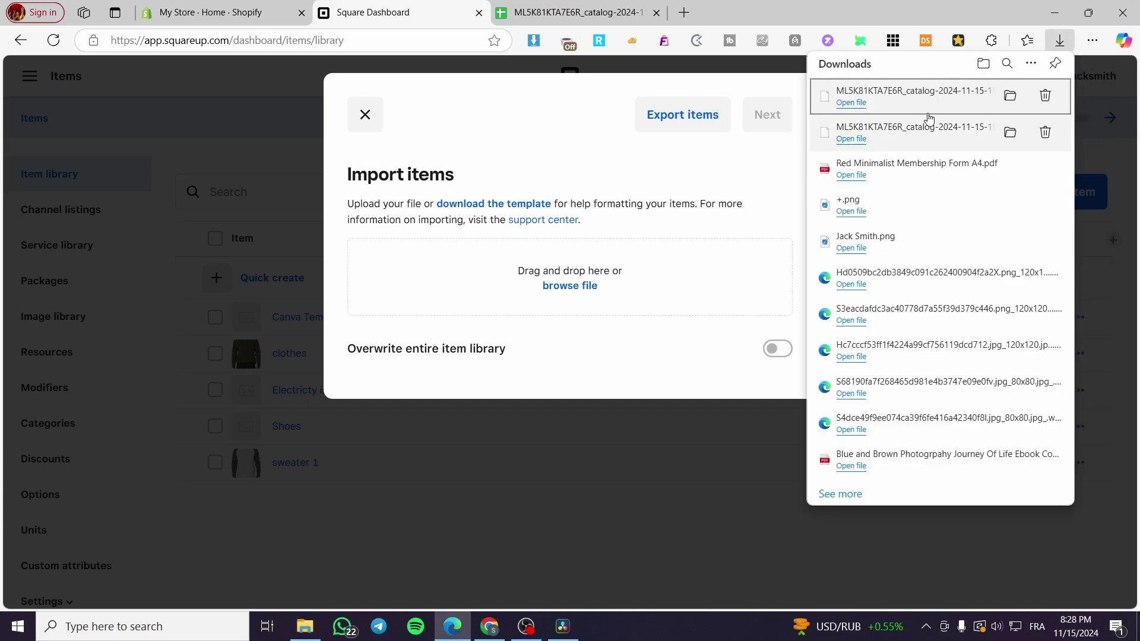
pyautogui.moveTo(929, 118); pyautogui.dragTo(594, 282)
pyautogui.click(767, 114)
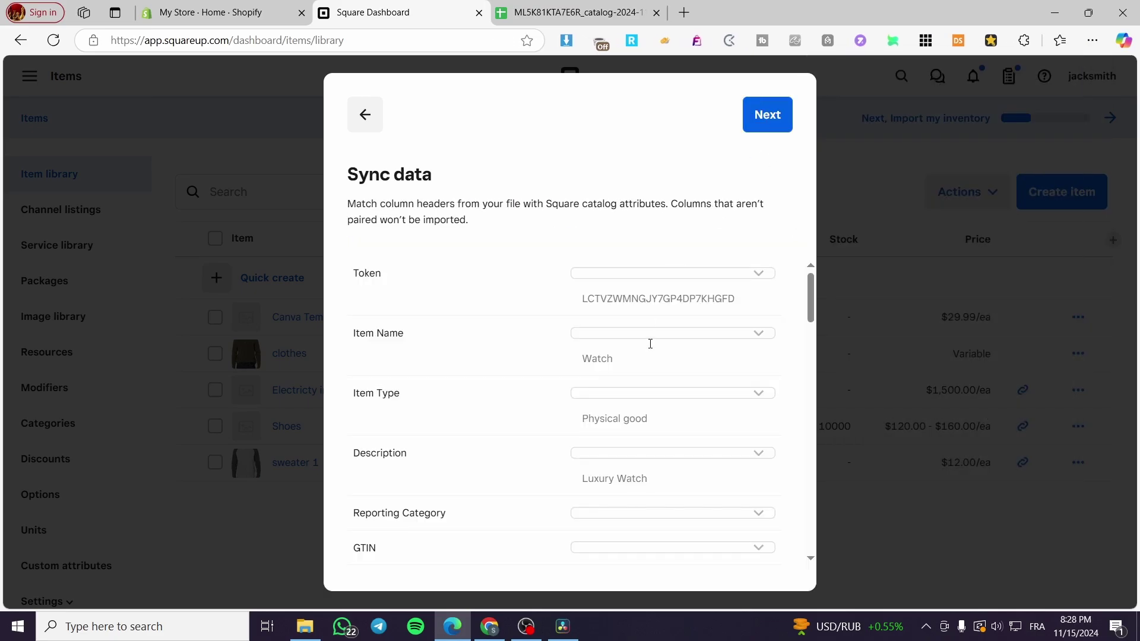
pyautogui.click(768, 114)
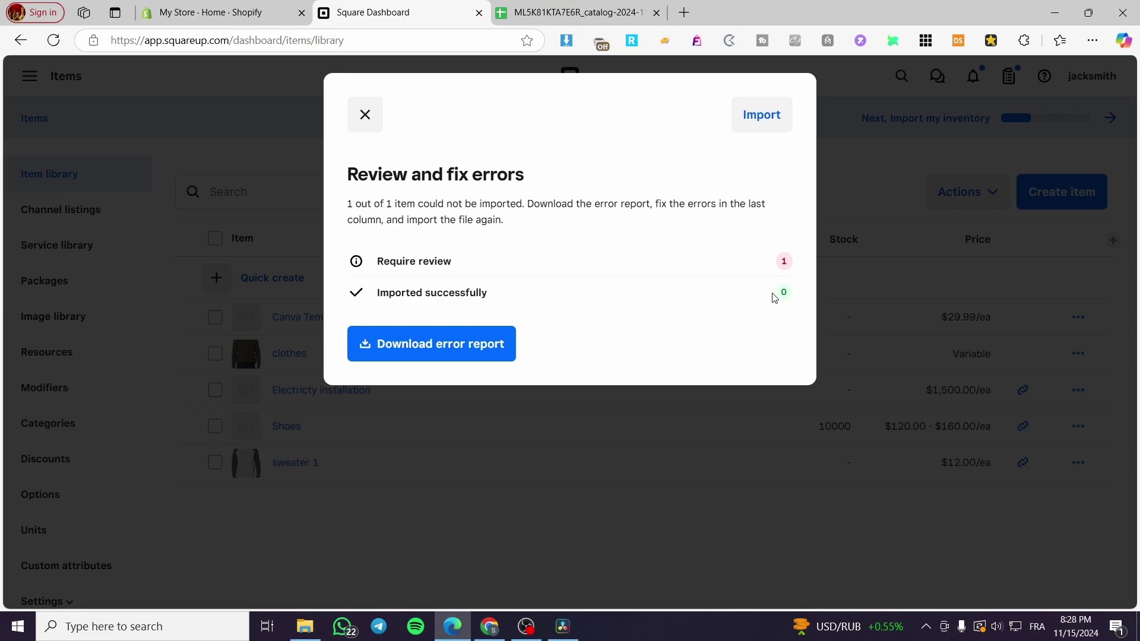
# - Download the import error report as error-report-2024-11-15-1928.csv and dismiss the downloads list
pyautogui.click(402, 350)
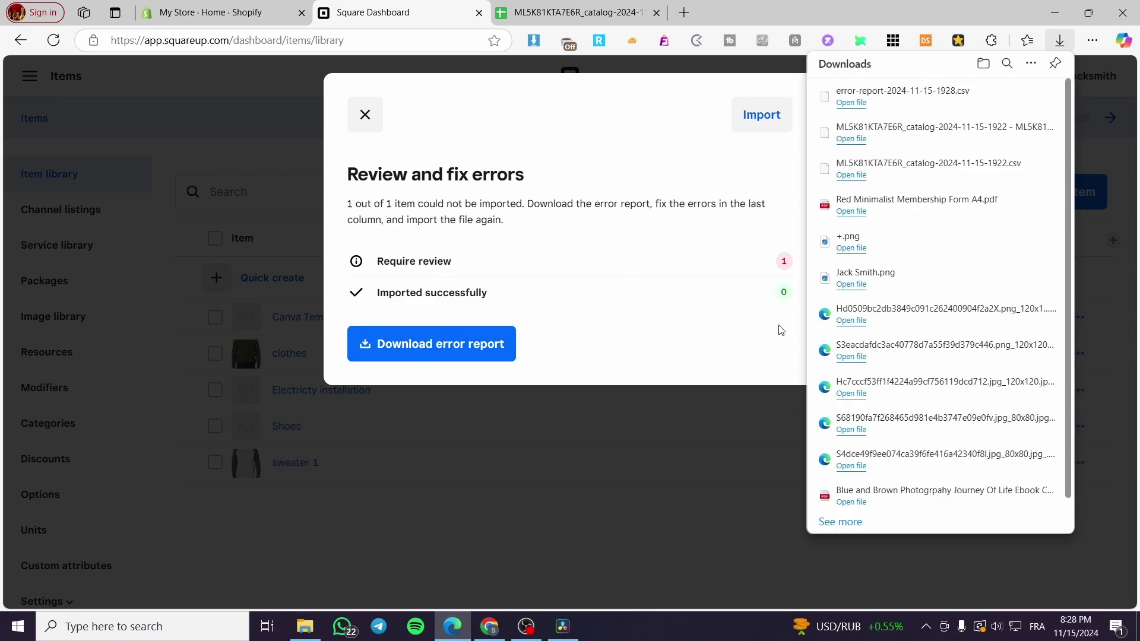
pyautogui.click(851, 103)
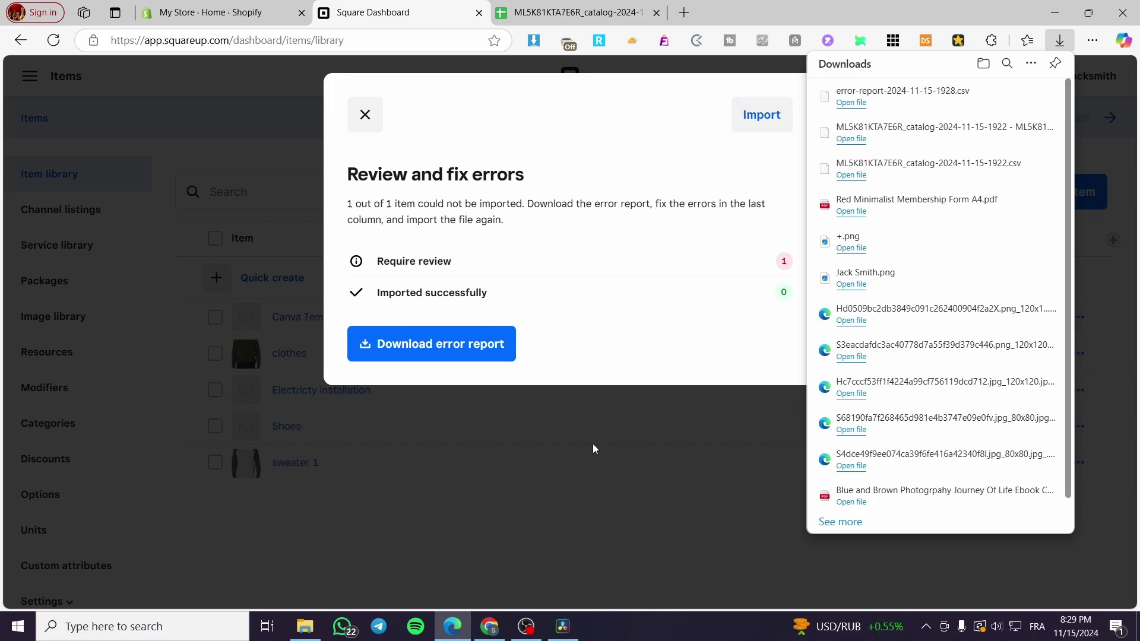